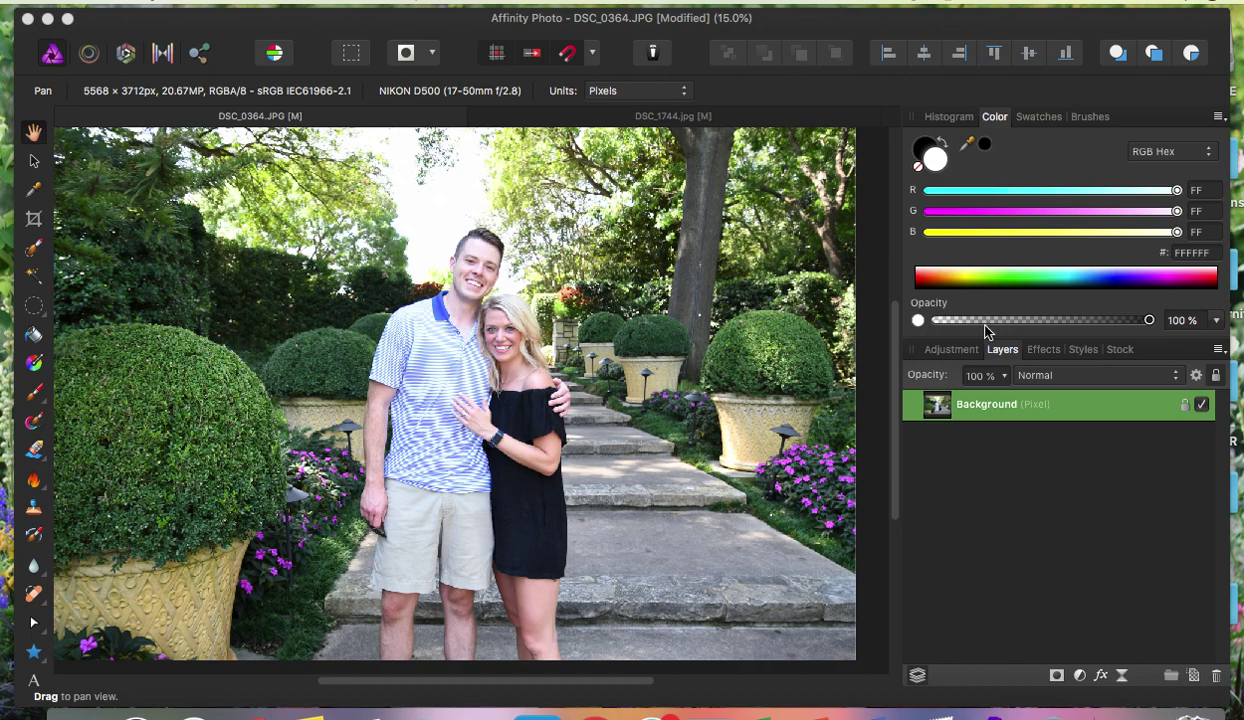
Step: Add a Curves adjustment to the photo and keep it in RGB mode on the Master channel
{"action": "left_click", "coordinate": [958, 352]}
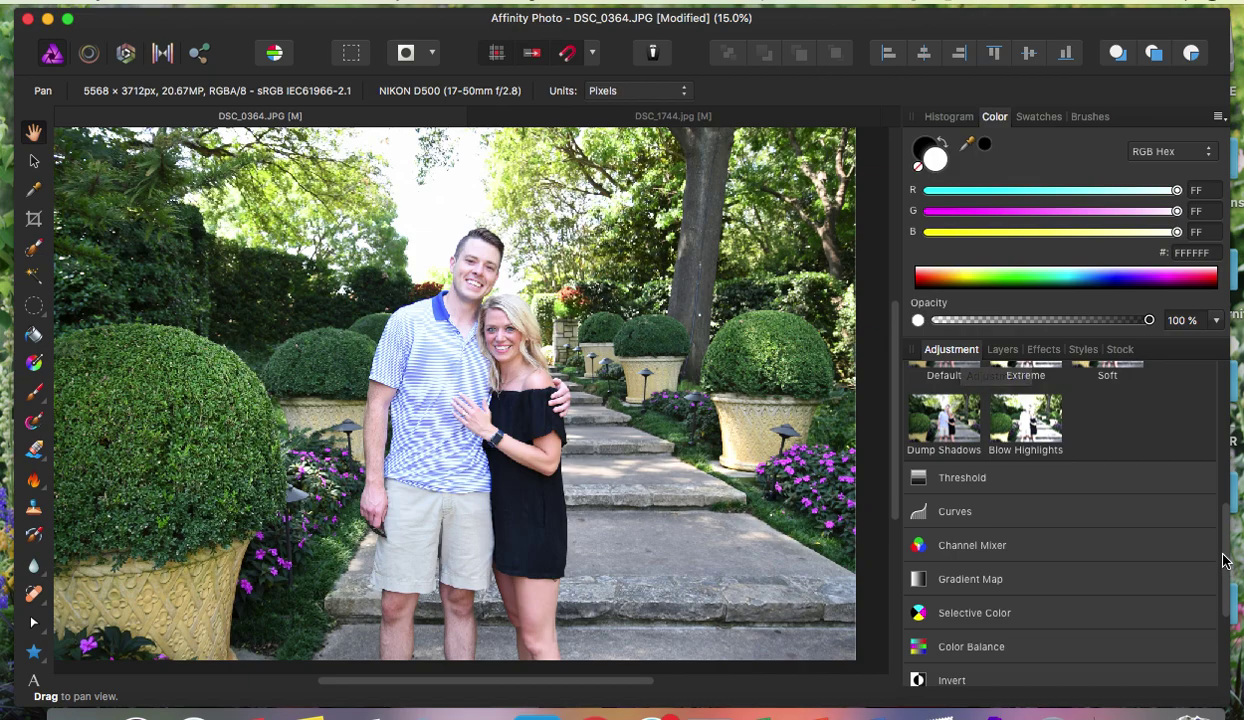
{"action": "scroll", "coordinate": [1225, 563], "scroll_direction": "up", "scroll_amount": 1}
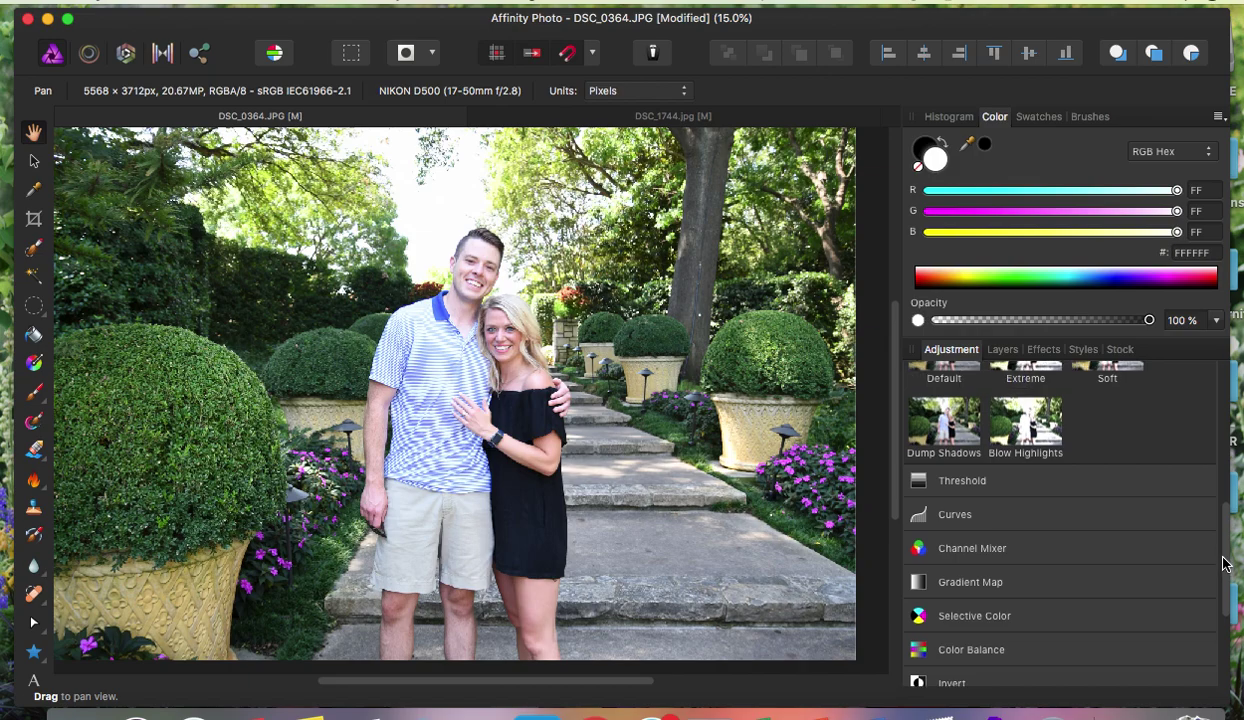
{"action": "left_click", "coordinate": [922, 516]}
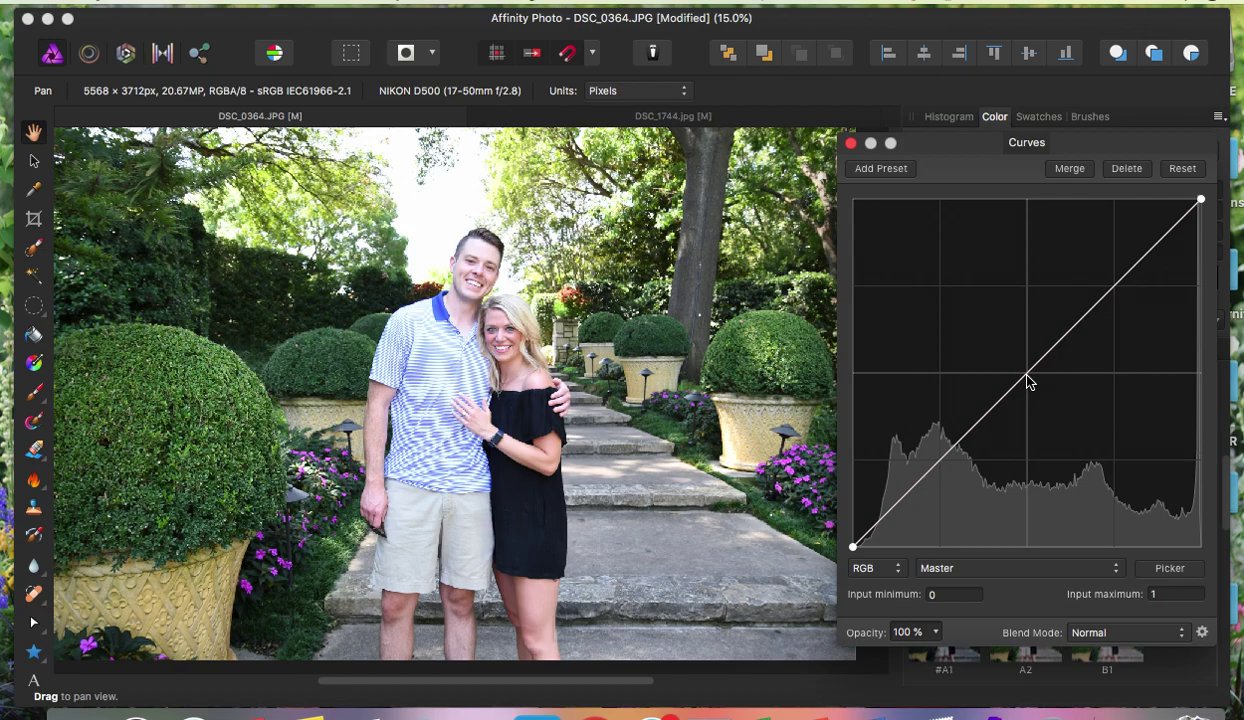
{"action": "left_click", "coordinate": [873, 570]}
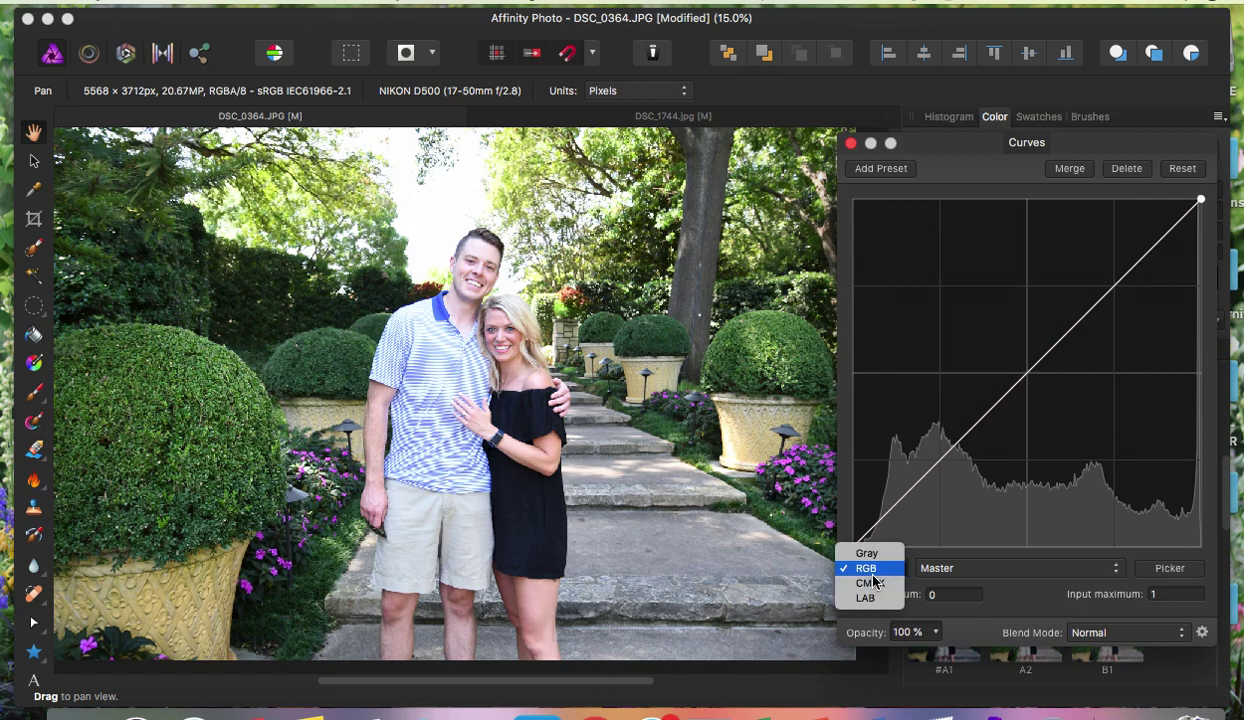
{"action": "left_click", "coordinate": [870, 570]}
{"action": "left_click", "coordinate": [927, 570]}
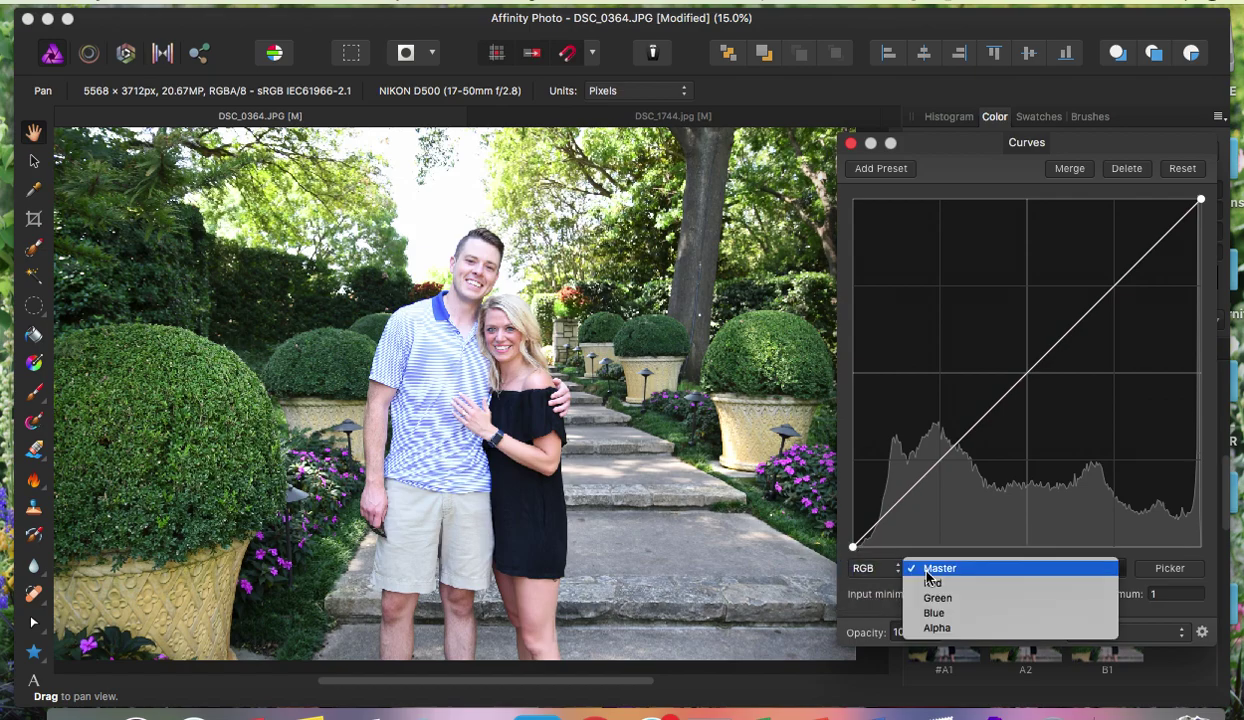
{"action": "left_click", "coordinate": [927, 572]}
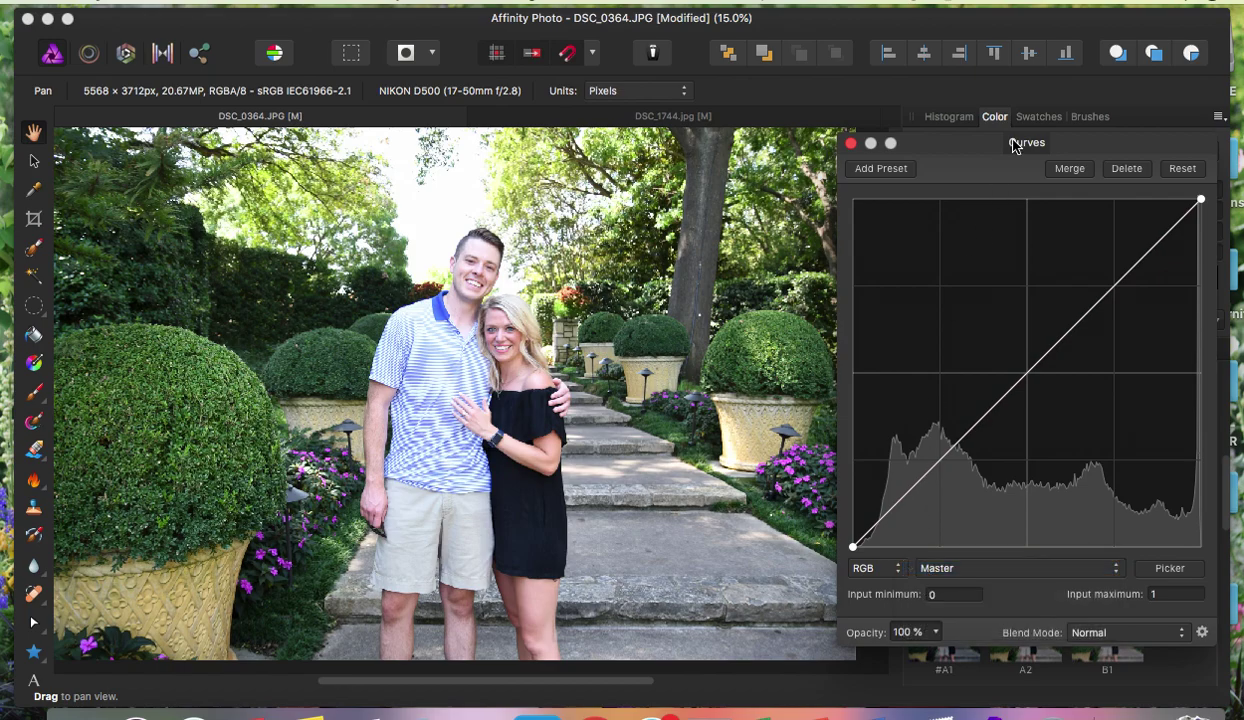
Step: Add three control points to the Master curve, at the midtones, the shadow quarter and the highlight quarter
{"action": "left_click", "coordinate": [1028, 376]}
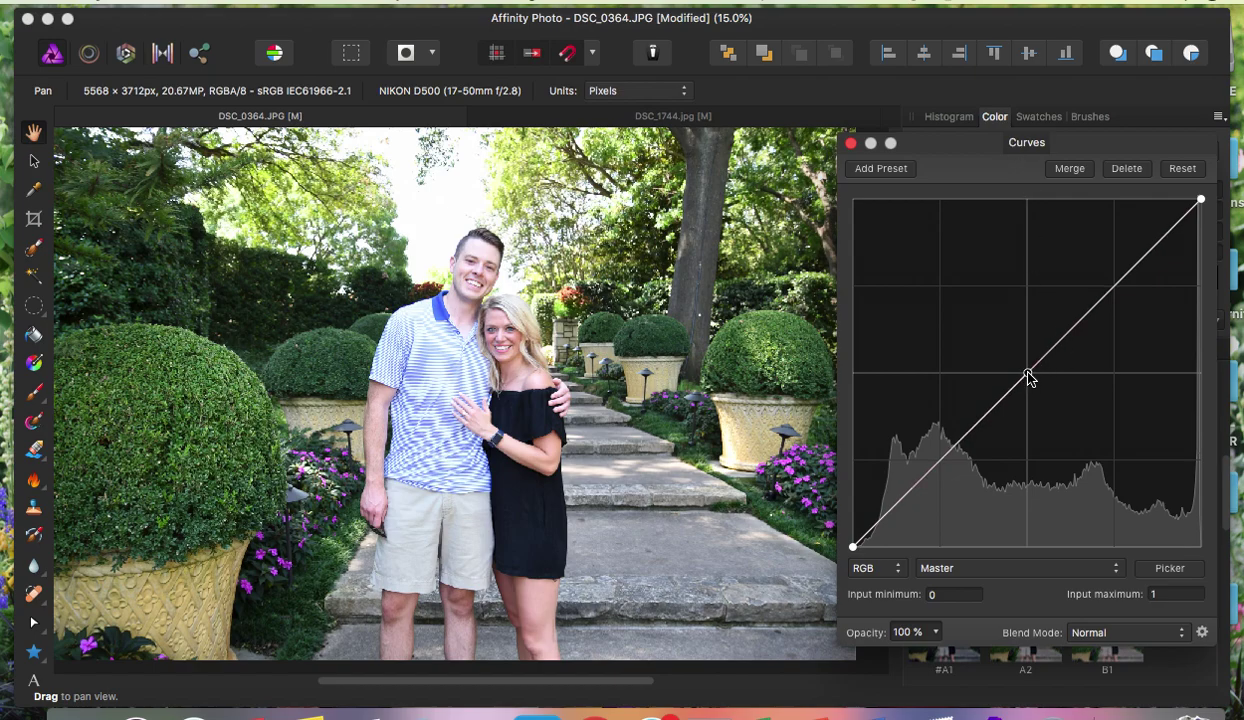
{"action": "left_click", "coordinate": [945, 459]}
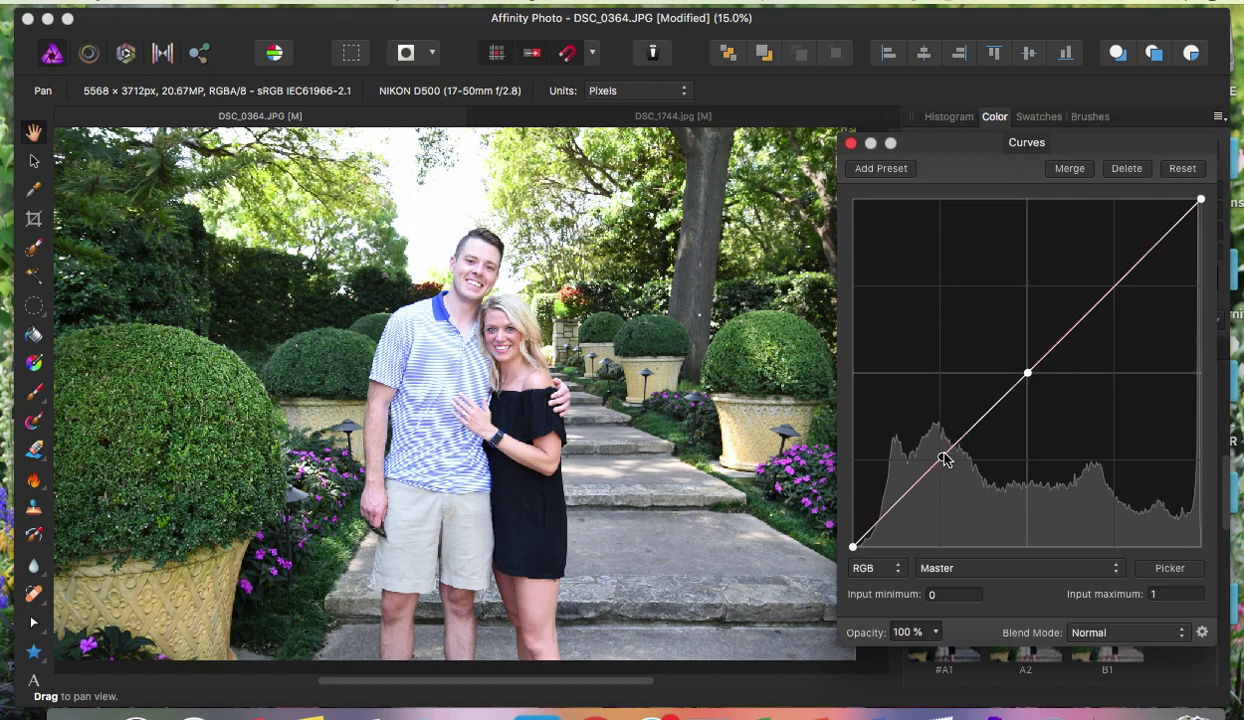
{"action": "left_click", "coordinate": [1118, 287]}
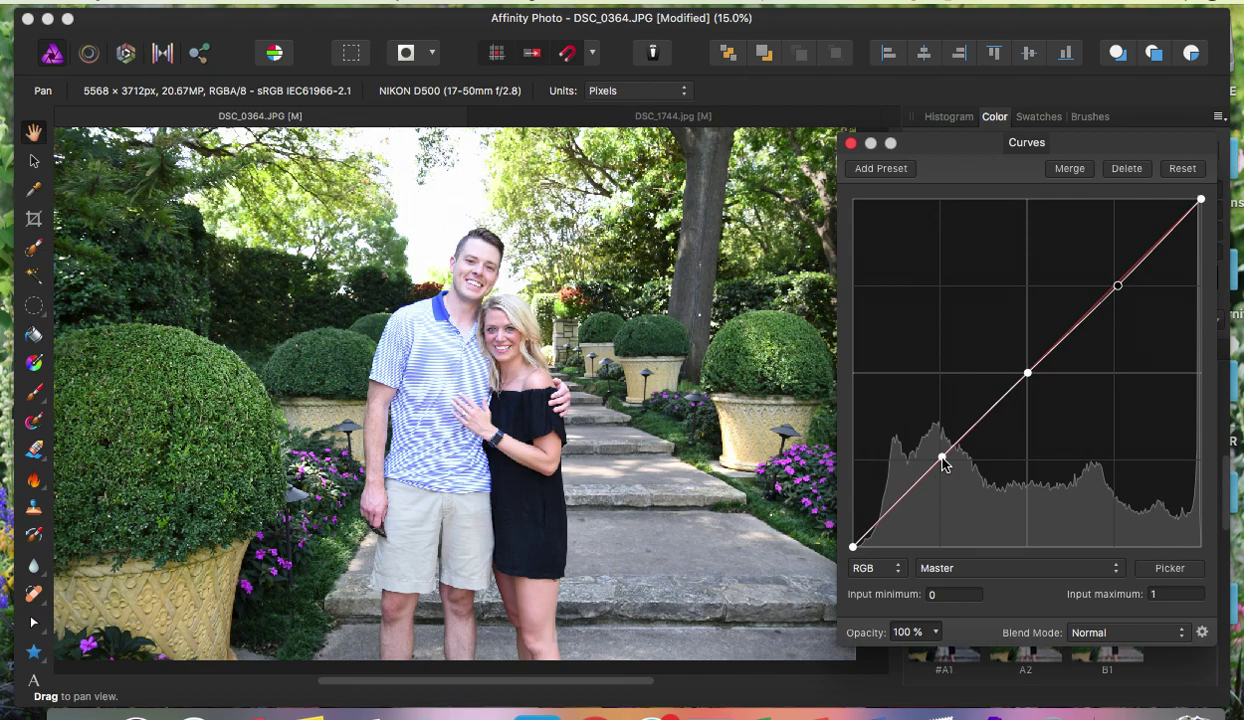
Step: Shape the Master curve by lowering the shadow point, raising the midtone point and slightly lowering the highlight point
{"action": "left_click_drag", "start_coordinate": [942, 459], "coordinate": [944, 463]}
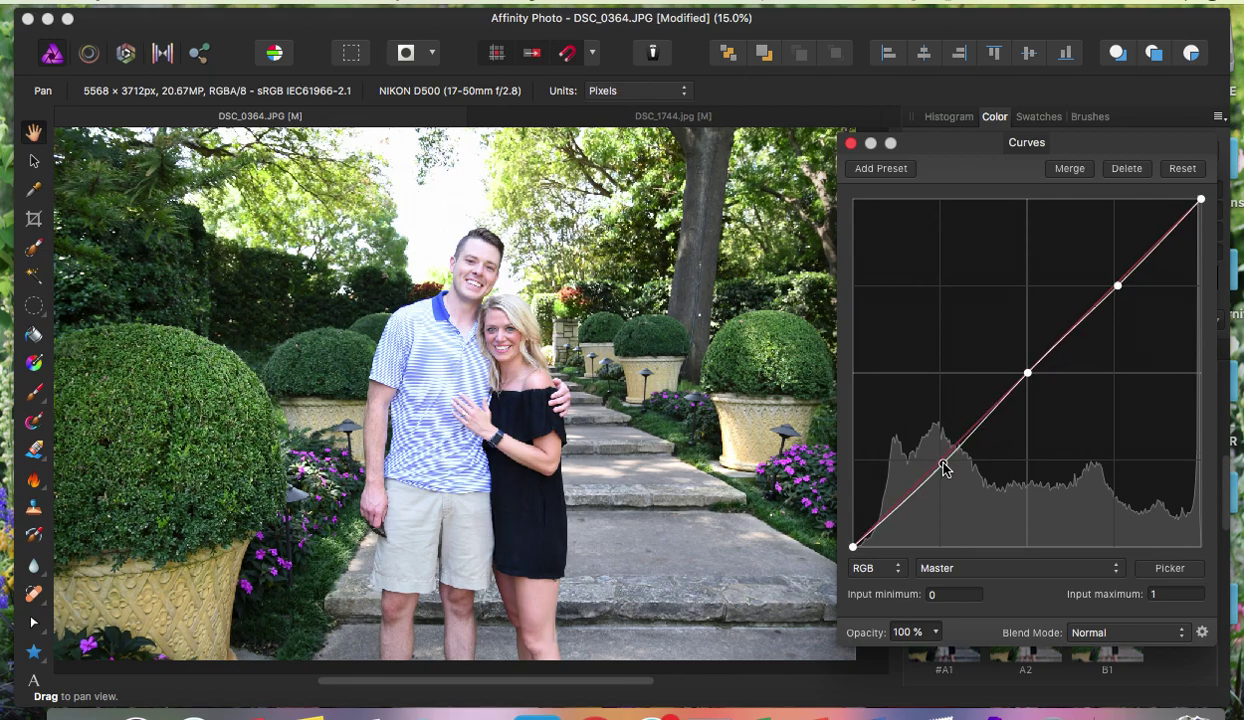
{"action": "left_click_drag", "start_coordinate": [944, 467], "coordinate": [947, 470]}
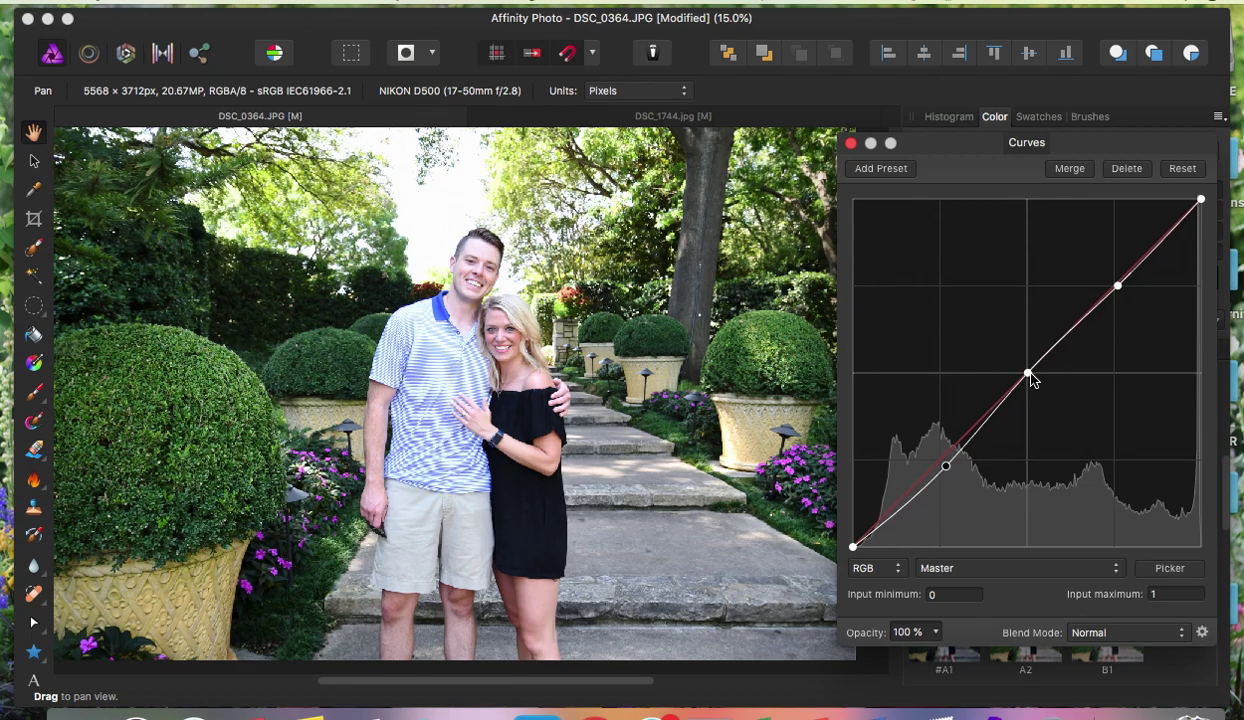
{"action": "left_click_drag", "start_coordinate": [1030, 378], "coordinate": [1020, 366]}
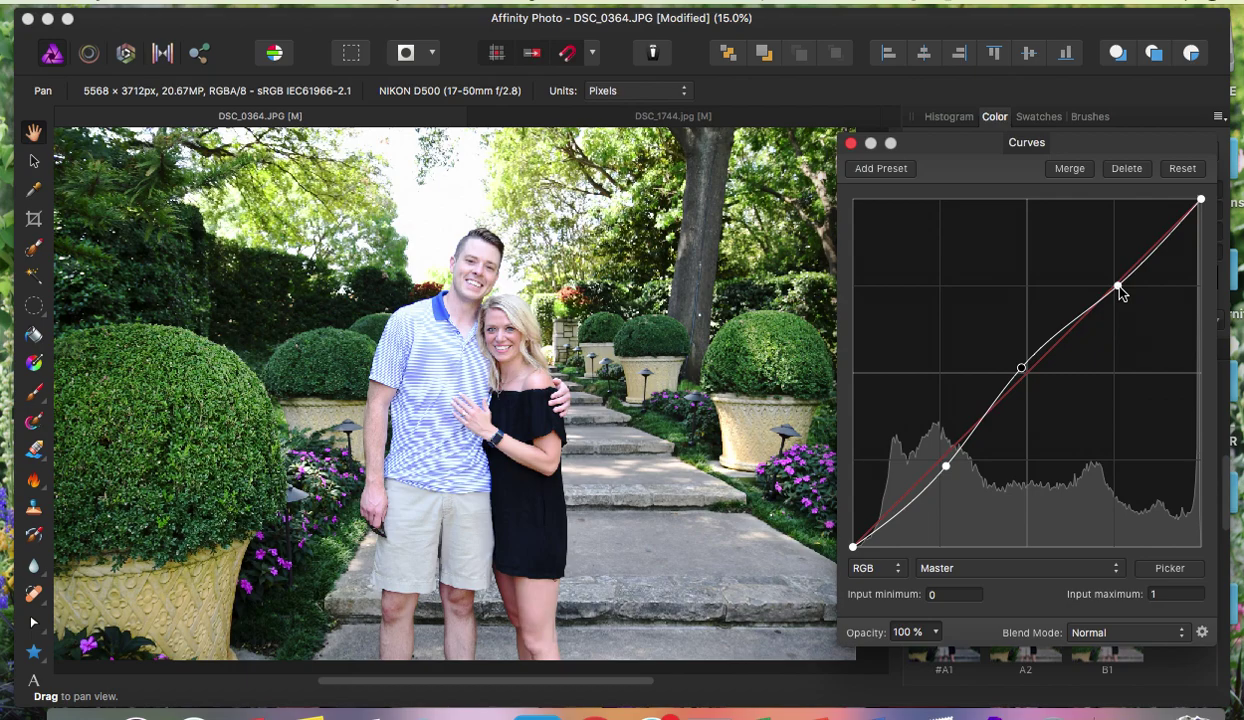
{"action": "left_click_drag", "start_coordinate": [1118, 287], "coordinate": [1121, 294]}
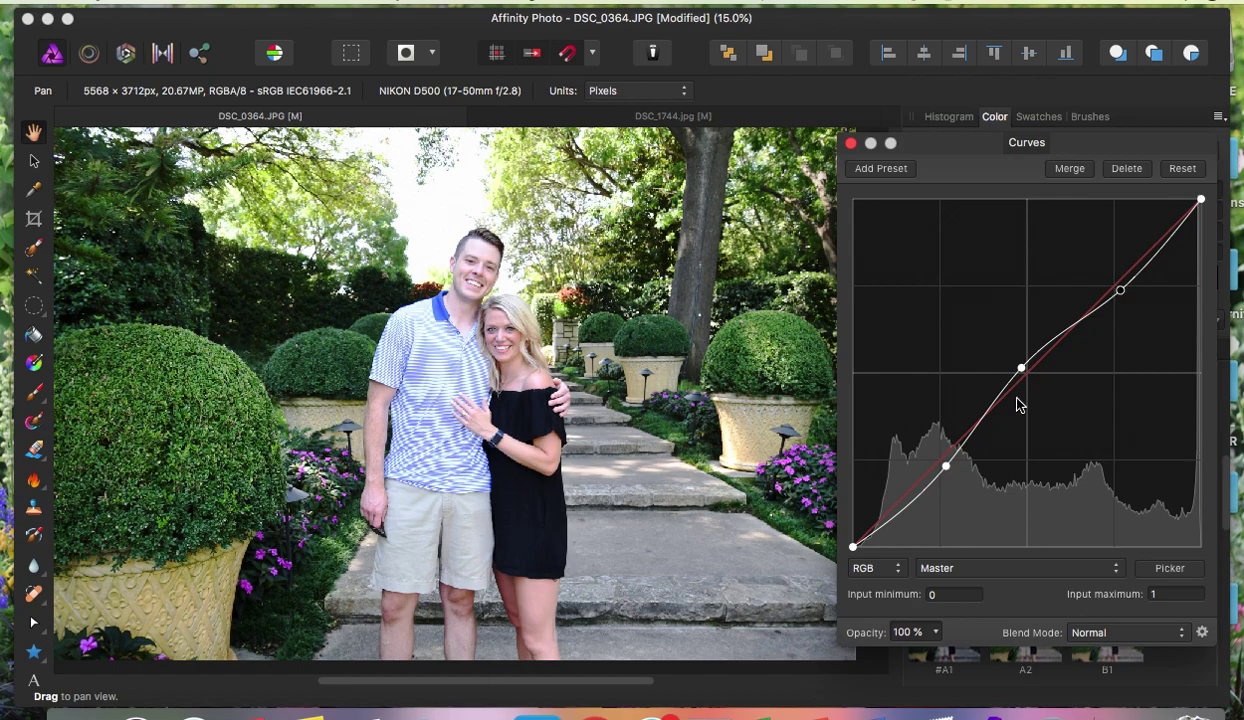
Step: Switch the curve to the Red channel and add control points at its midtones, shadow quarter and highlight quarter
{"action": "left_click", "coordinate": [984, 568]}
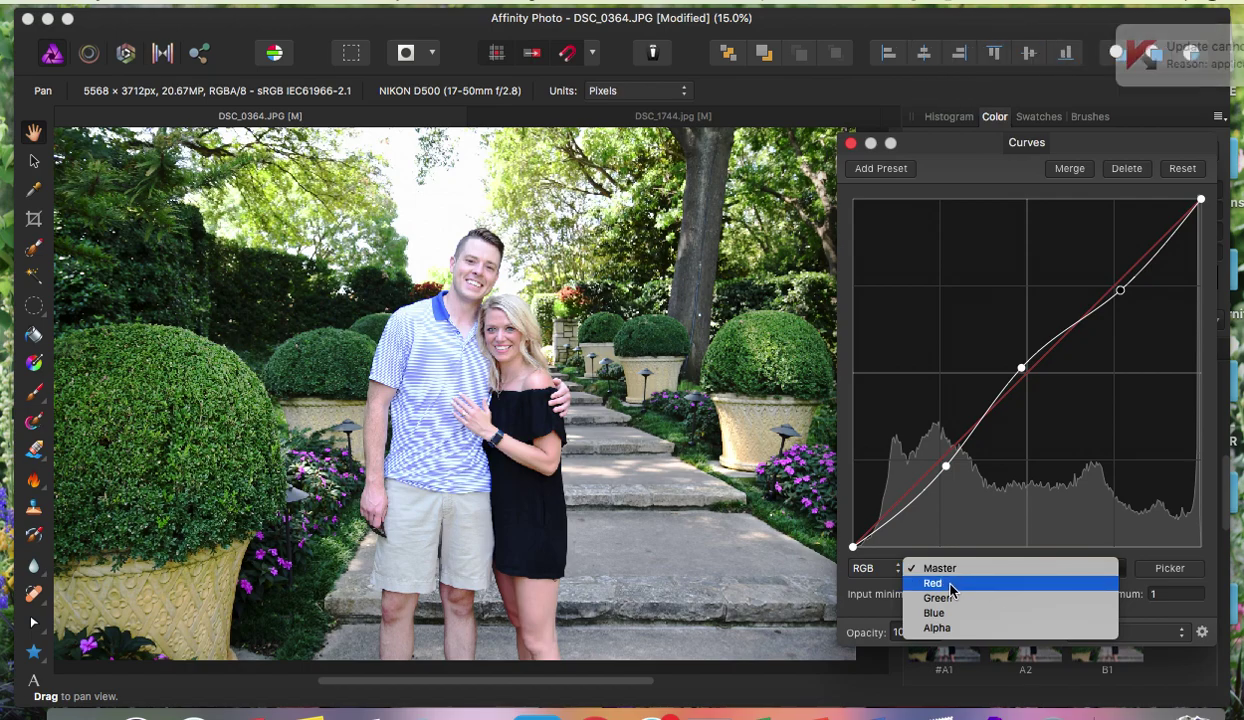
{"action": "left_click", "coordinate": [951, 584]}
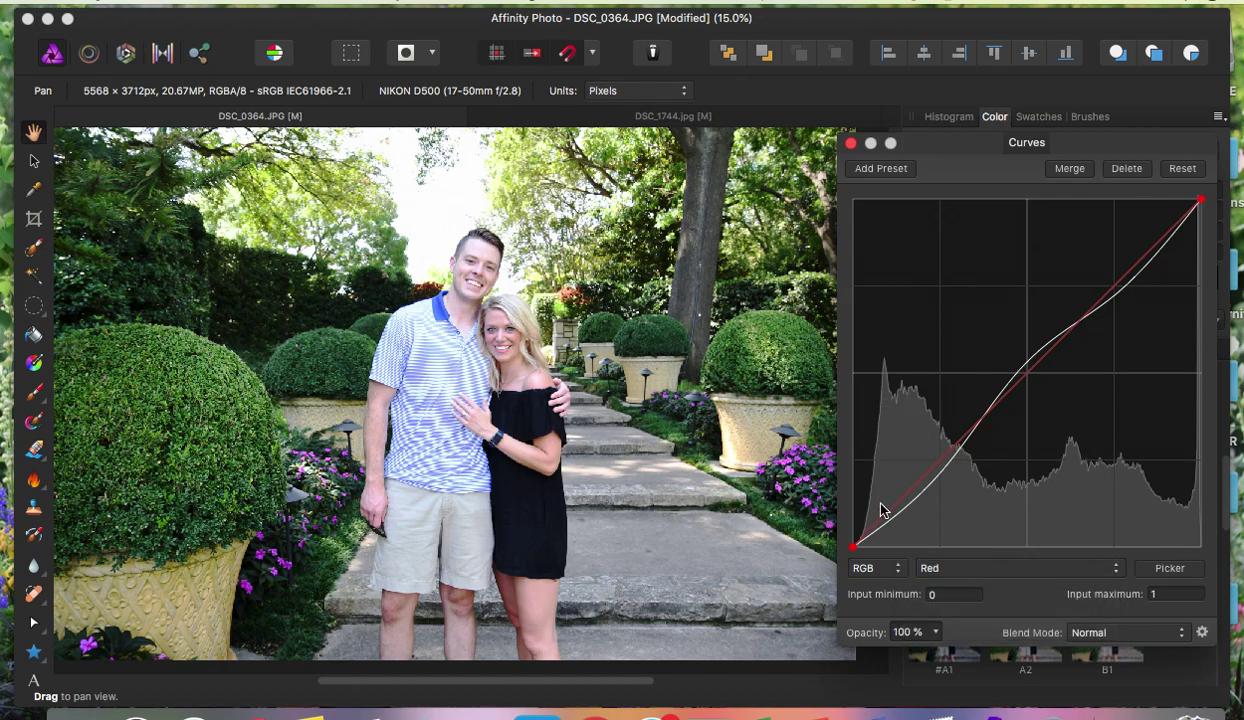
{"action": "left_click", "coordinate": [1029, 373]}
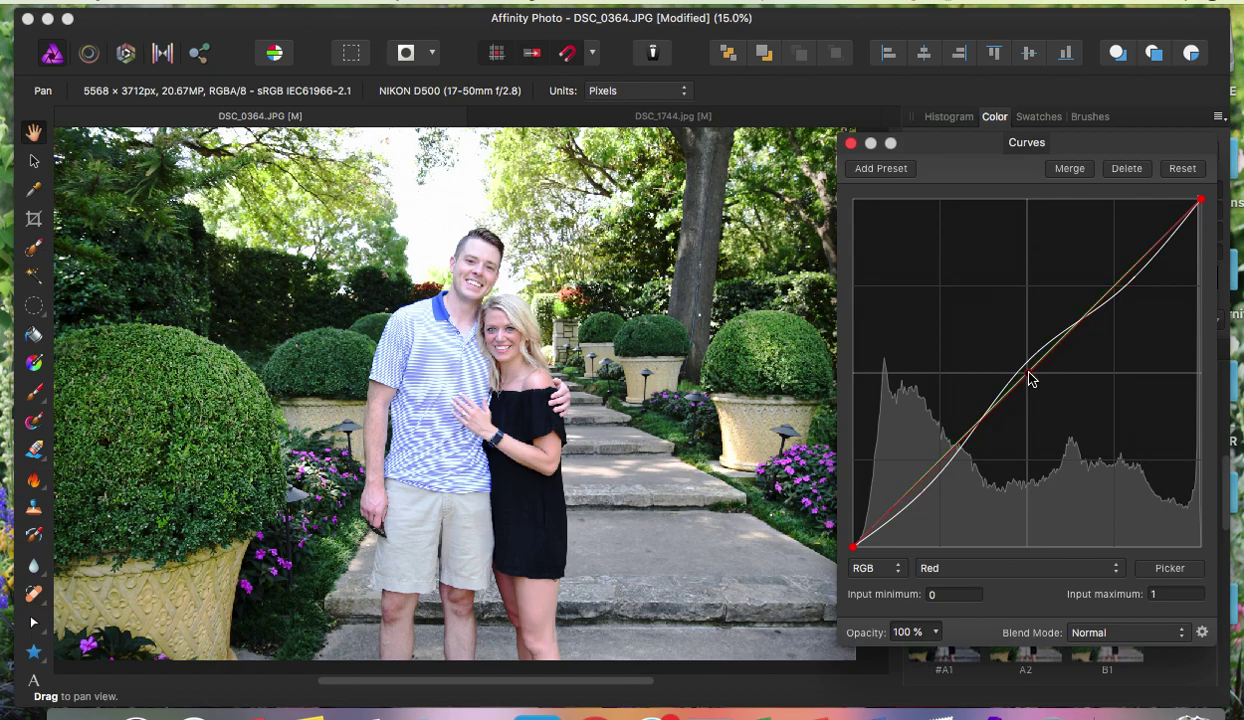
{"action": "left_click", "coordinate": [941, 460]}
{"action": "left_click", "coordinate": [1117, 285]}
Step: Shape the Red curve by lowering the shadow point and raising the midtones and highlights above the diagonal
{"action": "mouse_move", "coordinate": [940, 465]}
{"action": "left_mouse_down"}
{"action": "mouse_move", "coordinate": [933, 446]}
{"action": "mouse_move", "coordinate": [944, 474]}
{"action": "left_mouse_up"}
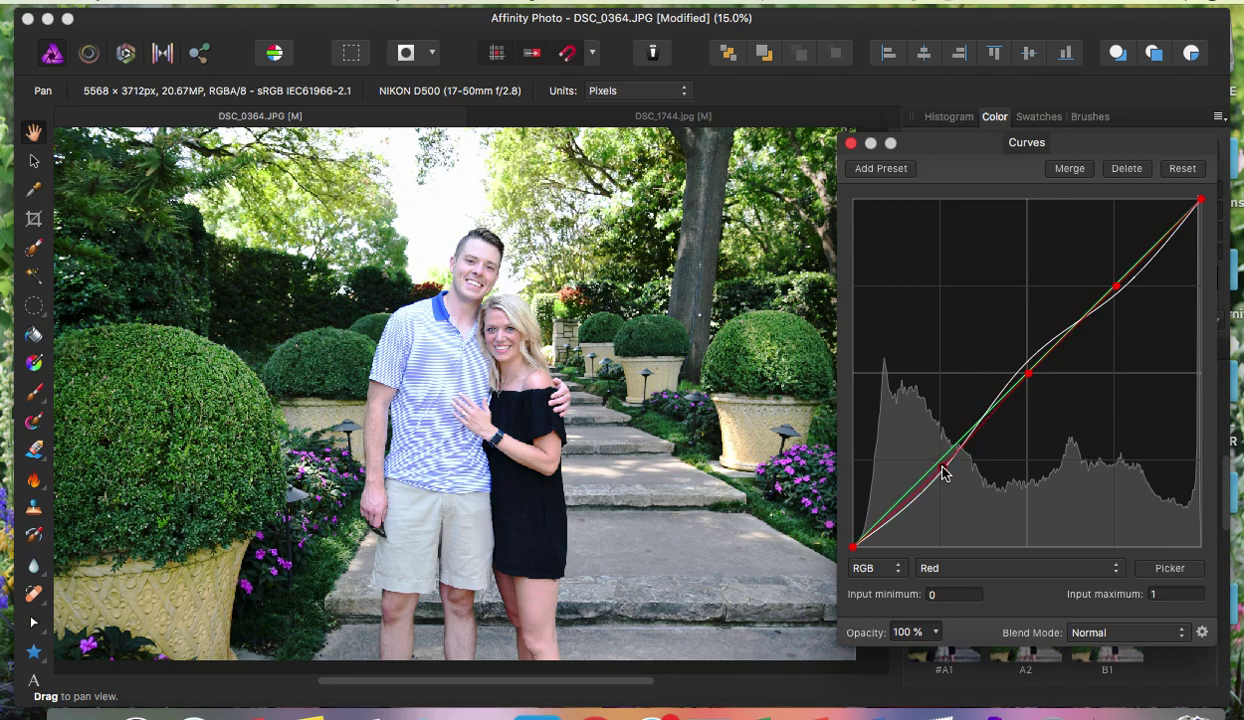
{"action": "left_click_drag", "start_coordinate": [1028, 373], "coordinate": [1016, 373]}
{"action": "mouse_move", "coordinate": [1117, 287]}
{"action": "left_mouse_down"}
{"action": "mouse_move", "coordinate": [1125, 305]}
{"action": "mouse_move", "coordinate": [1108, 283]}
{"action": "left_mouse_up"}
Step: Switch the curve to the Blue channel and add control points at its midtones, shadow quarter and highlight quarter
{"action": "left_click", "coordinate": [937, 567]}
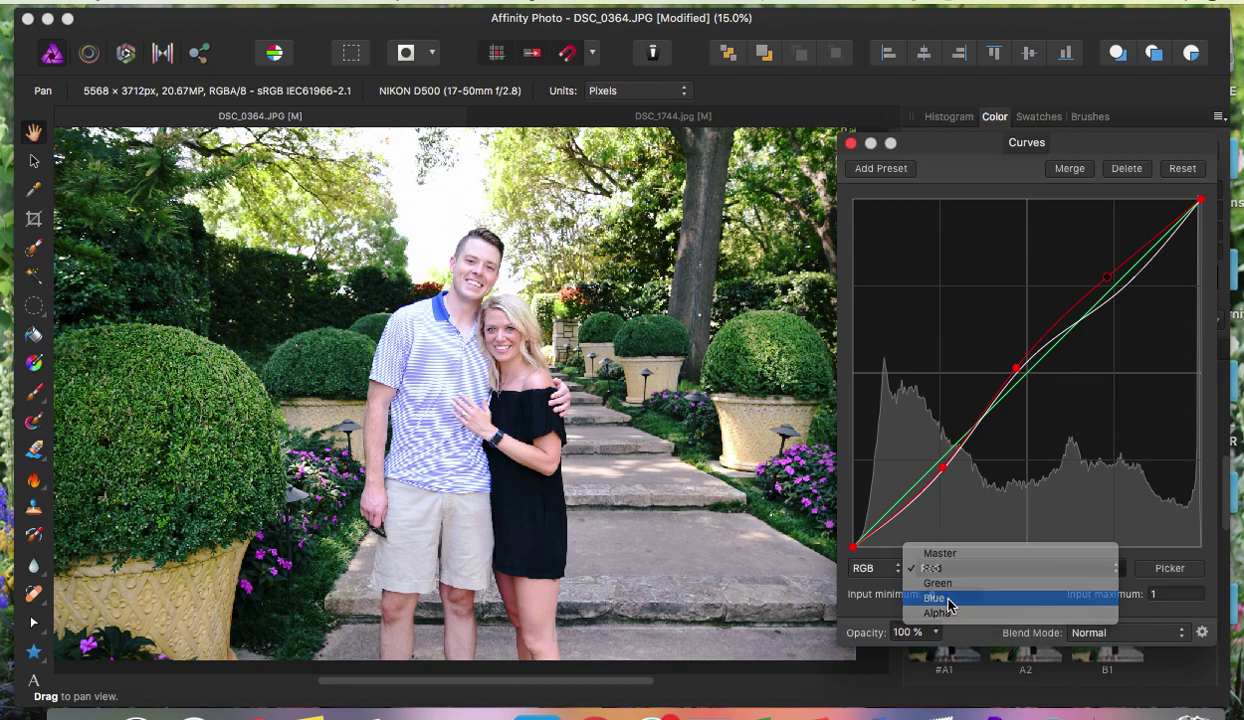
{"action": "left_click", "coordinate": [948, 601]}
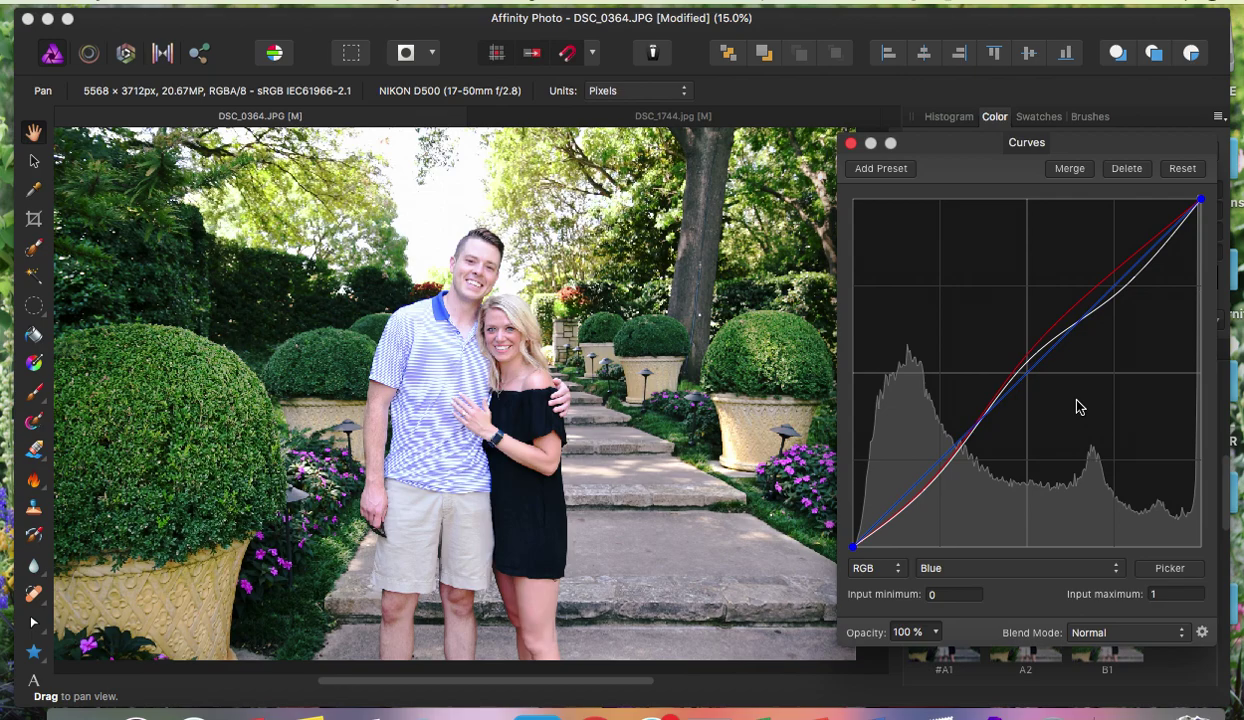
{"action": "left_click", "coordinate": [1026, 378]}
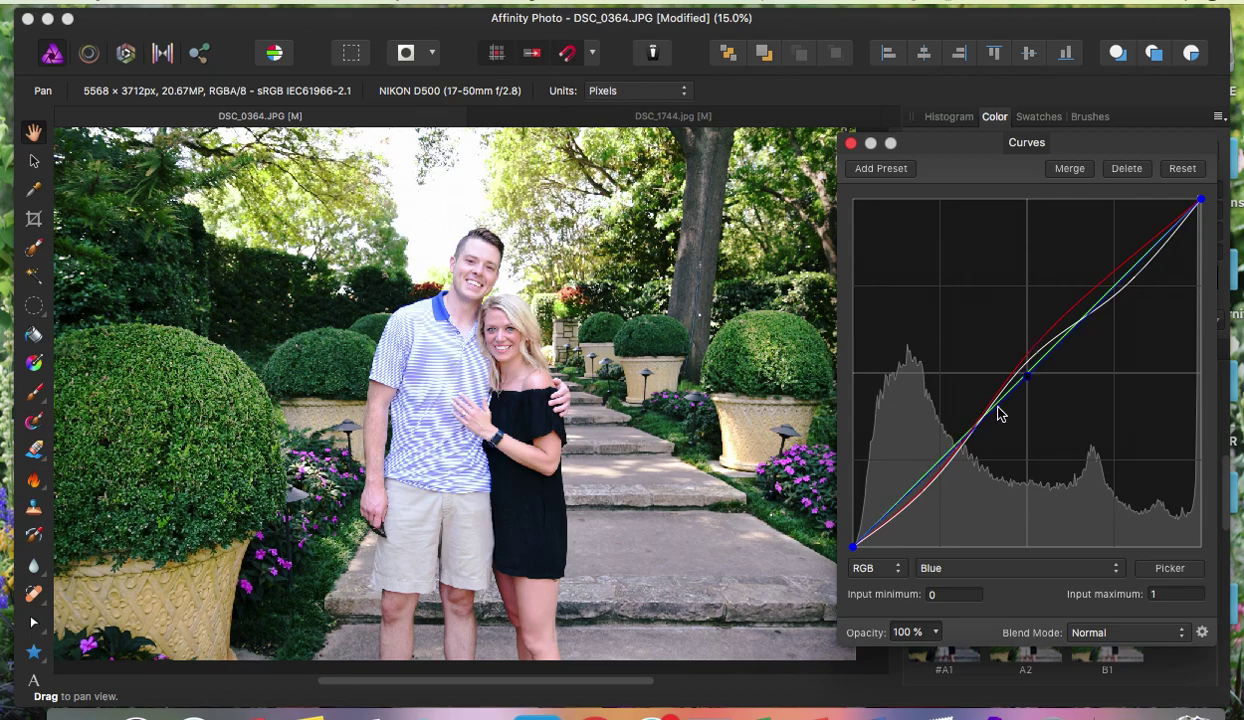
{"action": "left_click", "coordinate": [943, 462]}
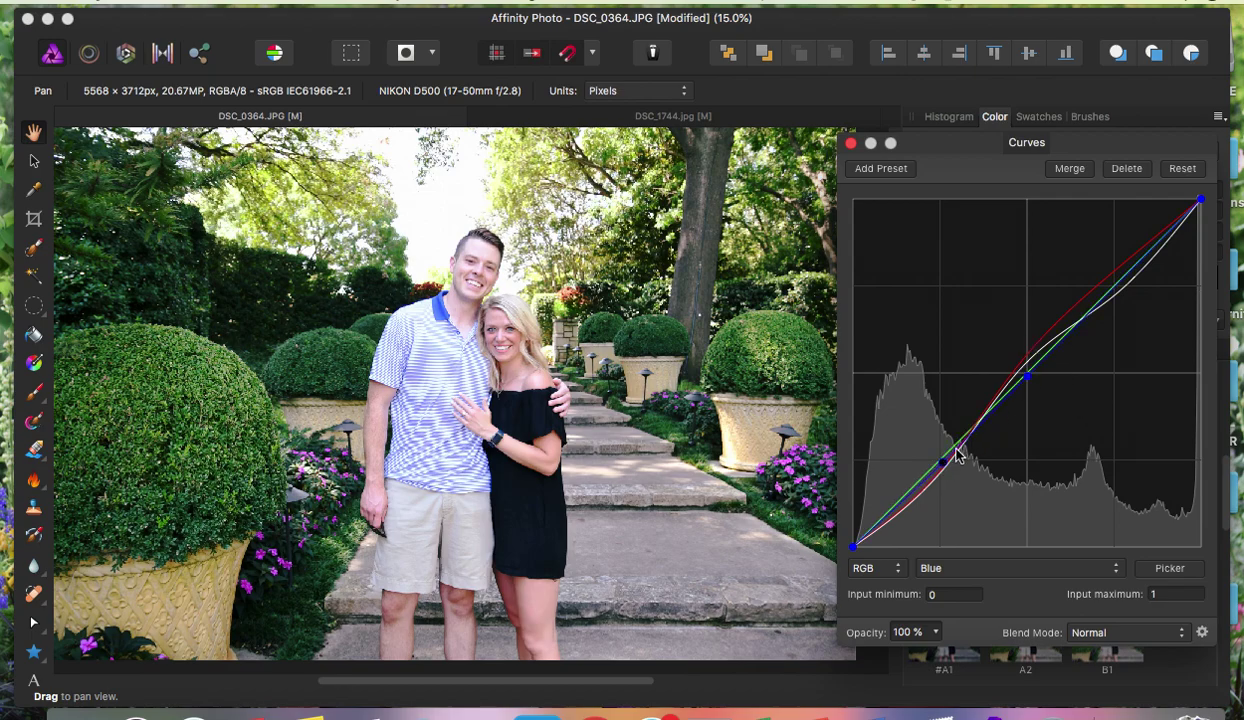
{"action": "left_click", "coordinate": [1118, 289]}
Step: Pull the Blue curve's shadow, midtone and highlight points below the diagonal to warm the photo
{"action": "left_click_drag", "start_coordinate": [942, 464], "coordinate": [936, 473]}
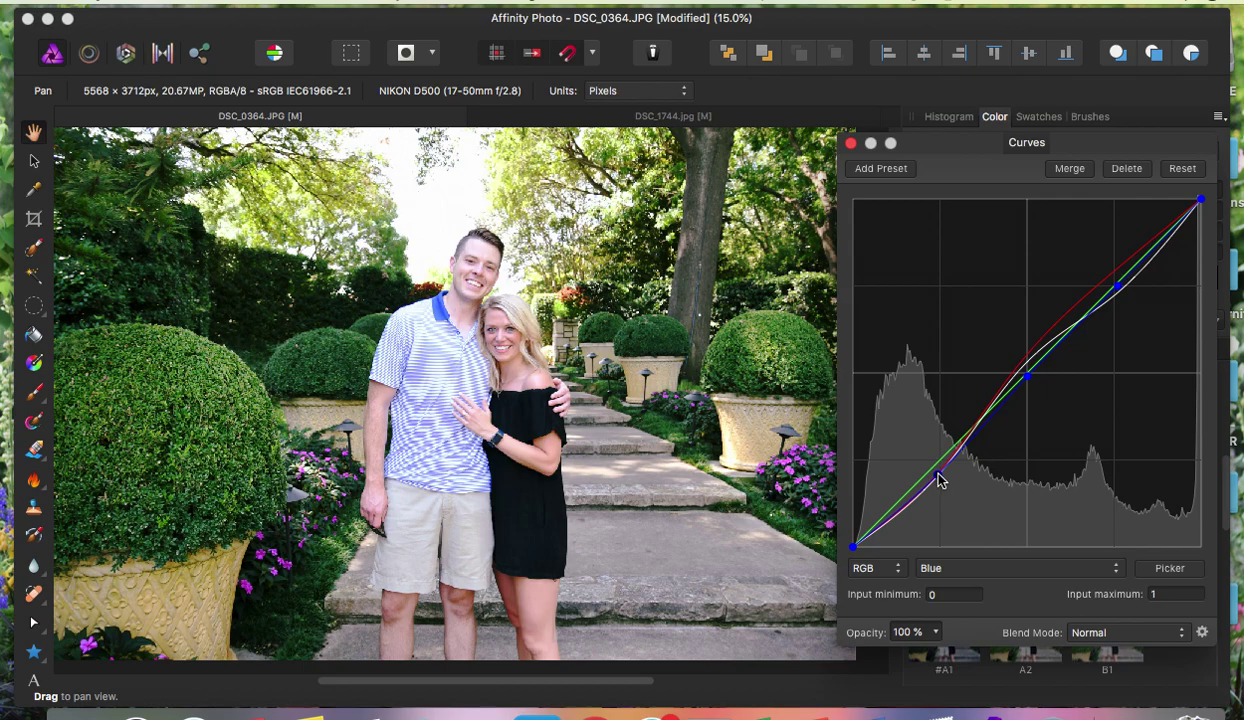
{"action": "left_click_drag", "start_coordinate": [1029, 378], "coordinate": [1031, 391]}
{"action": "left_click", "coordinate": [1032, 393]}
{"action": "mouse_move", "coordinate": [1118, 287]}
{"action": "left_mouse_down"}
{"action": "mouse_move", "coordinate": [1140, 290]}
{"action": "mouse_move", "coordinate": [1105, 283]}
{"action": "mouse_move", "coordinate": [1138, 295]}
{"action": "left_mouse_up"}
Step: Return to the Master channel, lower its shadow point further and fine-tune the midtone point slightly above the diagonal
{"action": "left_click", "coordinate": [984, 568]}
{"action": "left_click", "coordinate": [964, 526]}
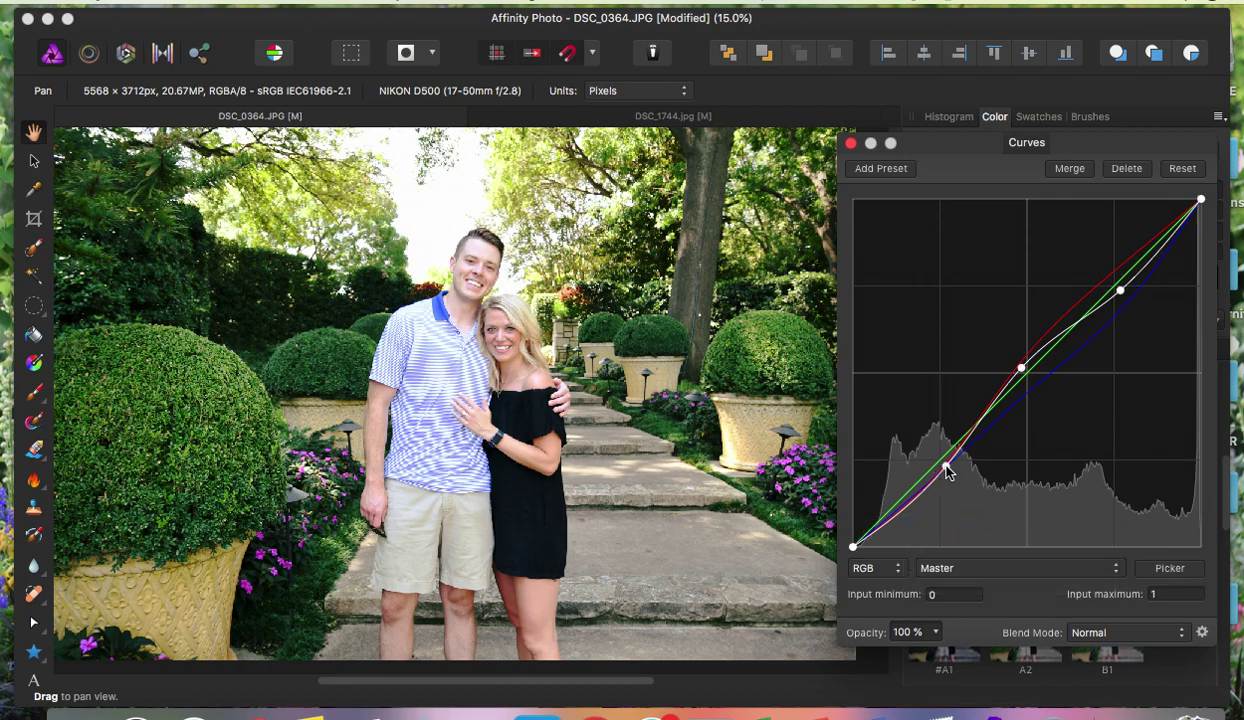
{"action": "left_click_drag", "start_coordinate": [947, 466], "coordinate": [950, 478]}
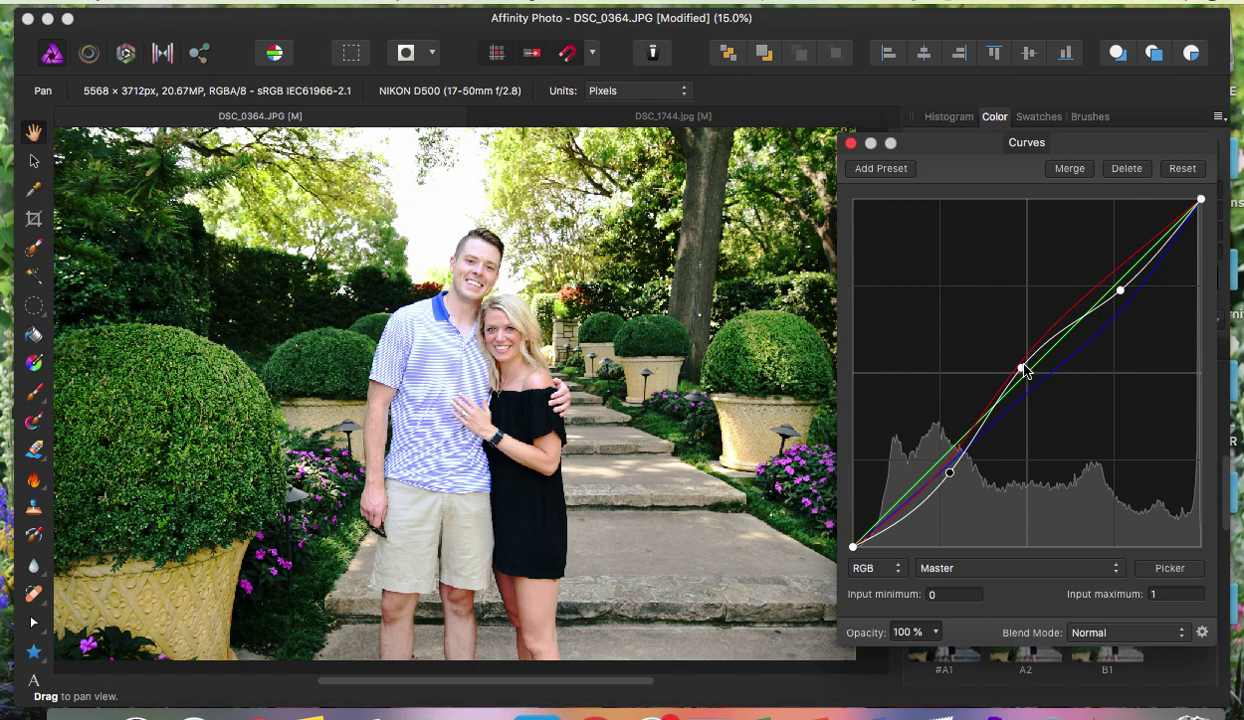
{"action": "mouse_move", "coordinate": [1021, 368]}
{"action": "left_mouse_down"}
{"action": "mouse_move", "coordinate": [1033, 391]}
{"action": "mouse_move", "coordinate": [1025, 356]}
{"action": "mouse_move", "coordinate": [997, 380]}
{"action": "mouse_move", "coordinate": [1017, 370]}
{"action": "left_mouse_up"}
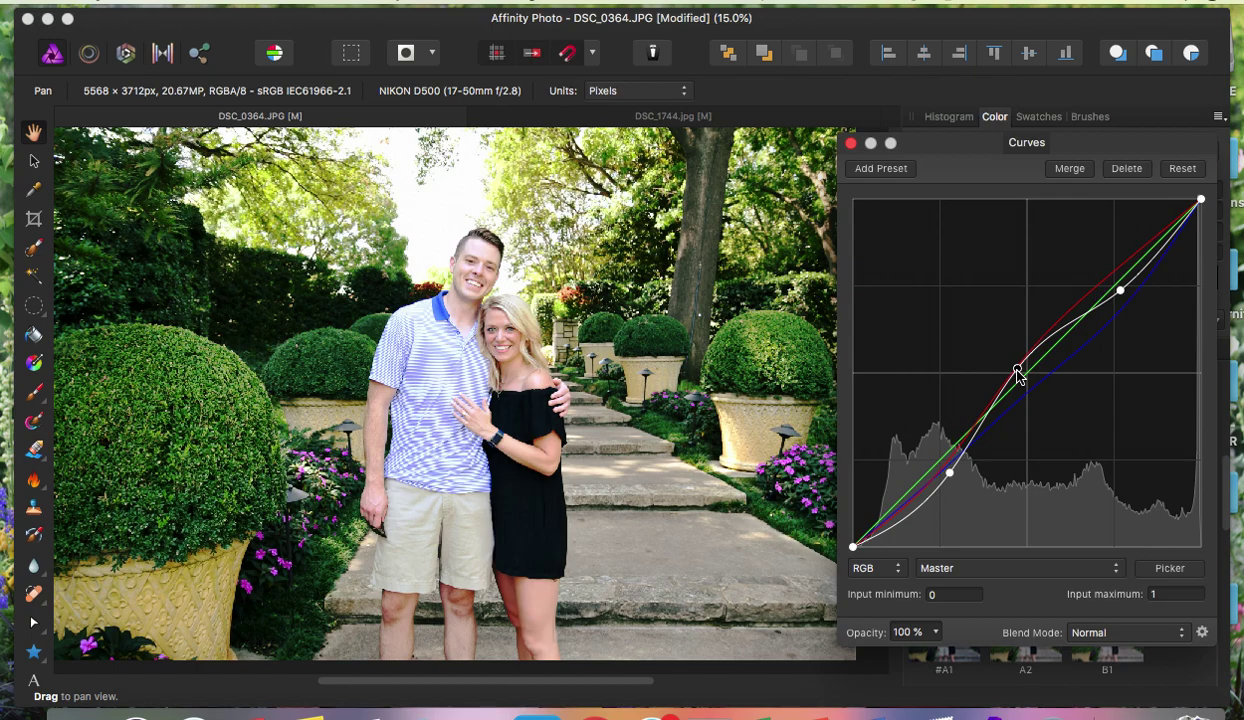
{"action": "left_click_drag", "start_coordinate": [1018, 370], "coordinate": [1022, 372]}
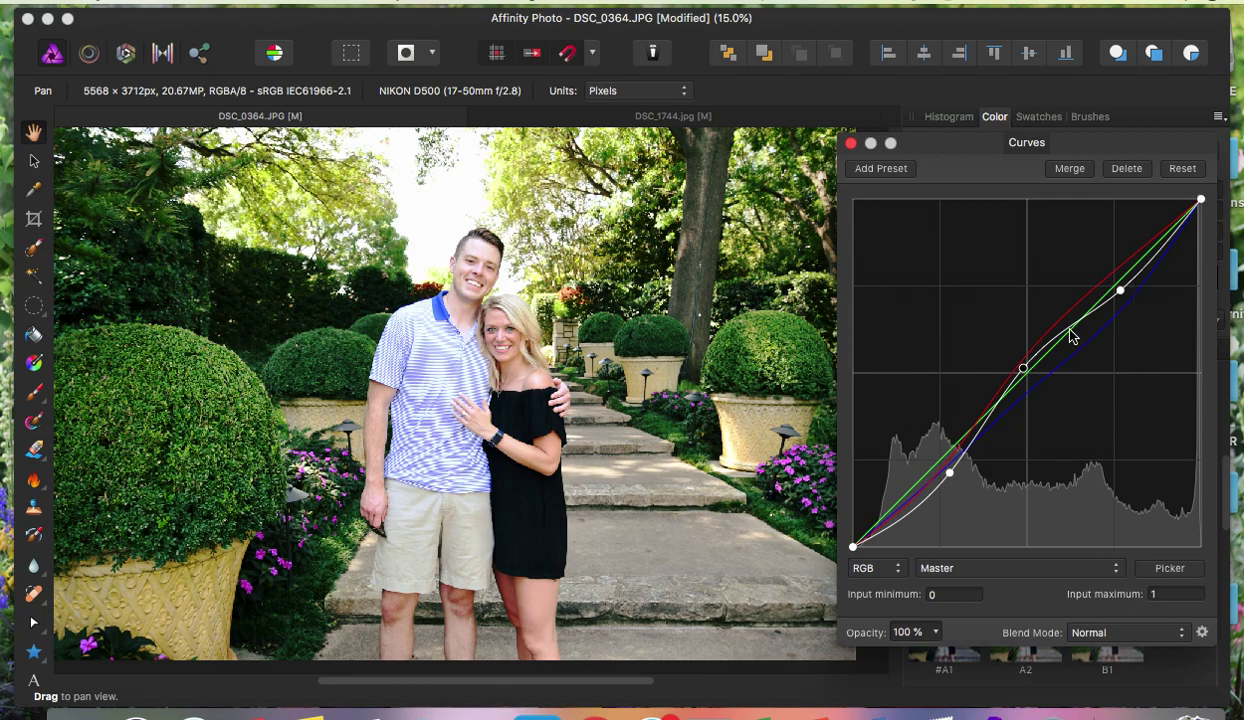
Step: Save the curve settings as an adjustment preset named Green and close the Curves dialog
{"action": "left_click", "coordinate": [903, 175]}
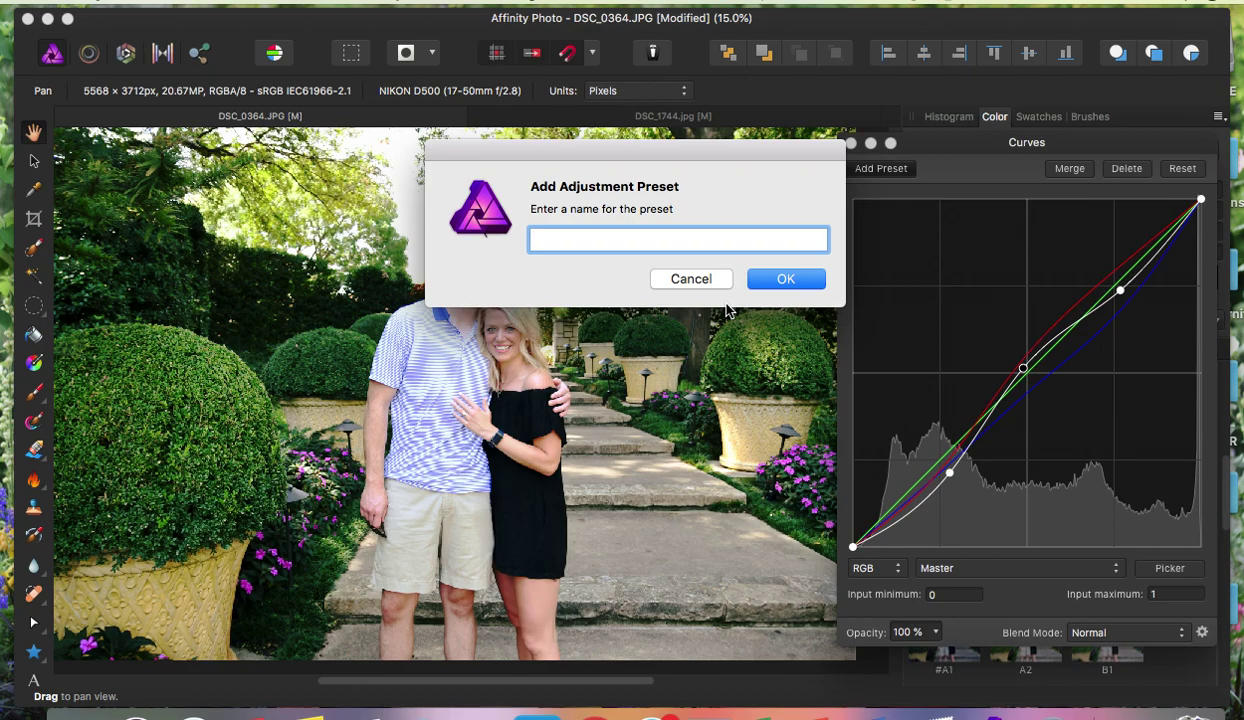
{"action": "type", "text": "Green"}
{"action": "left_click", "coordinate": [786, 278]}
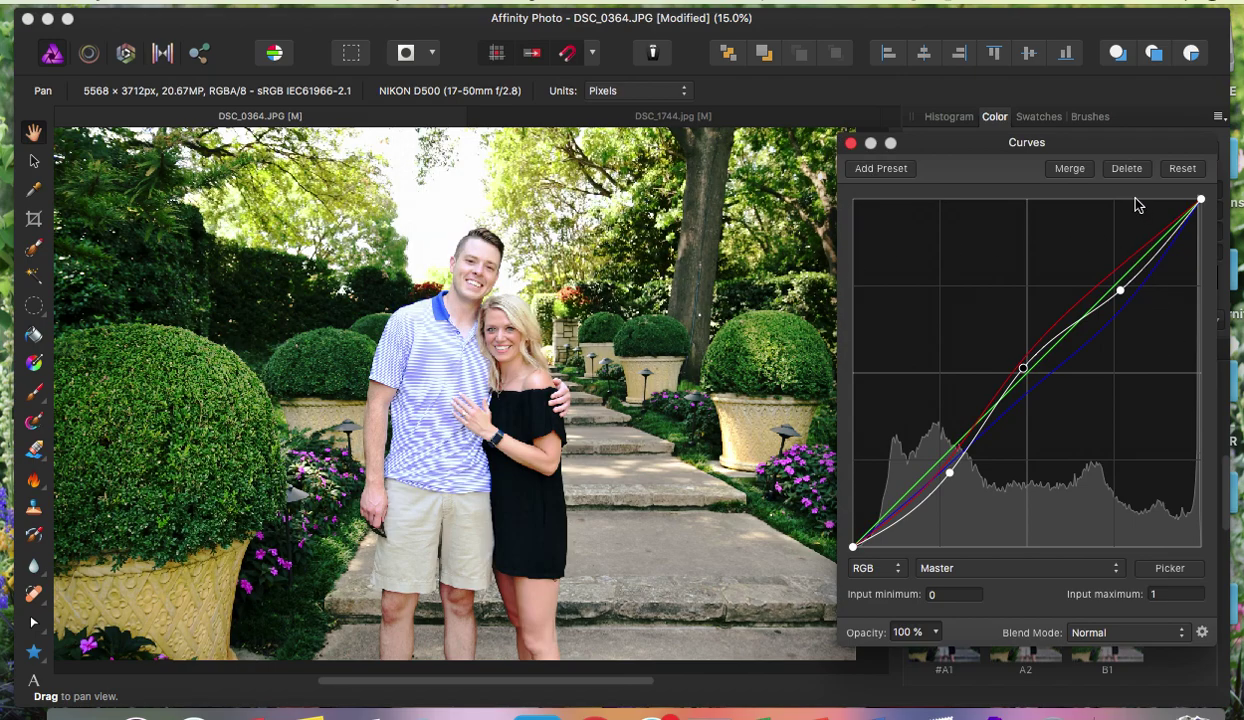
{"action": "left_click", "coordinate": [851, 143]}
Step: Toggle the Curves Adjustment layer's visibility off and on to compare the photo before and after the edit
{"action": "left_click", "coordinate": [1003, 350]}
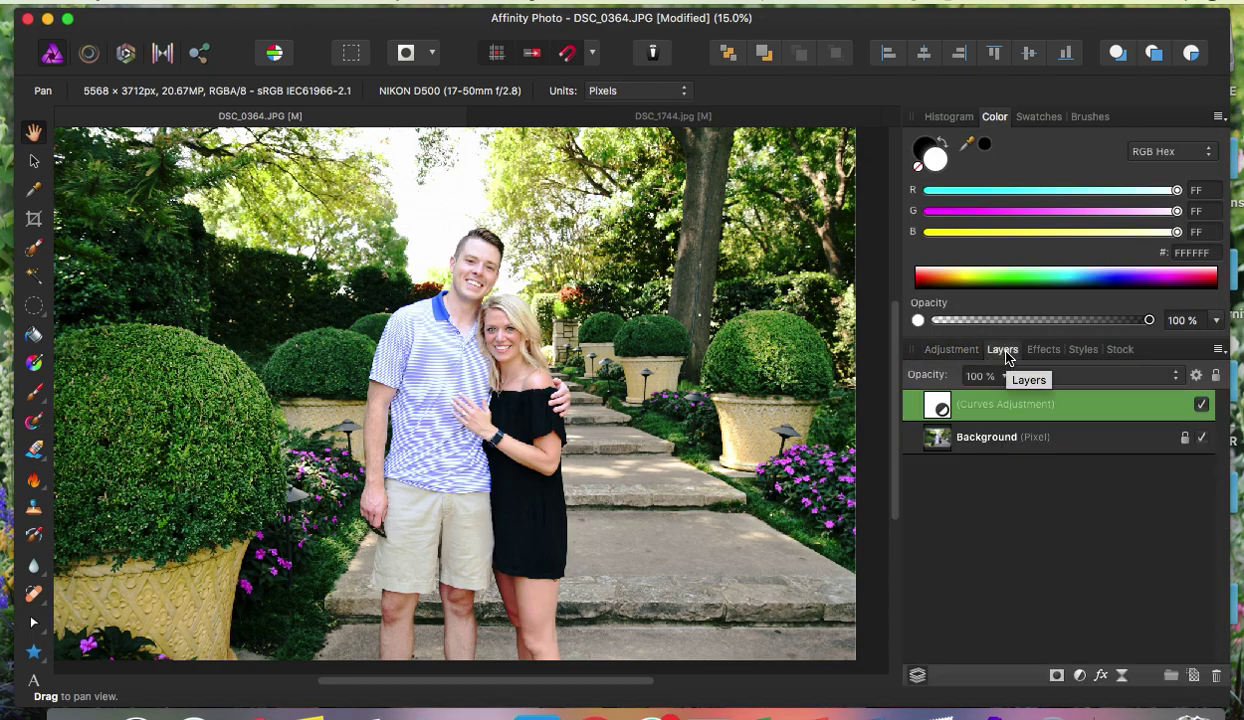
{"action": "left_click", "coordinate": [1202, 405]}
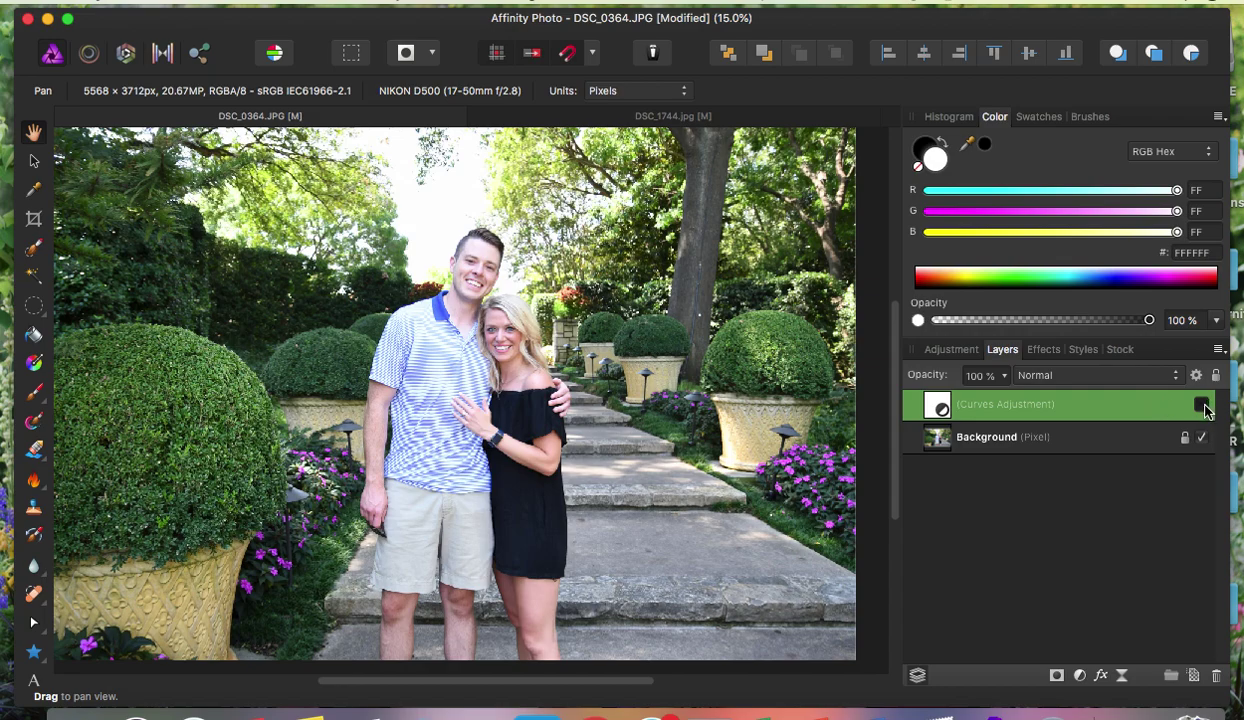
{"action": "left_click", "coordinate": [1202, 404]}
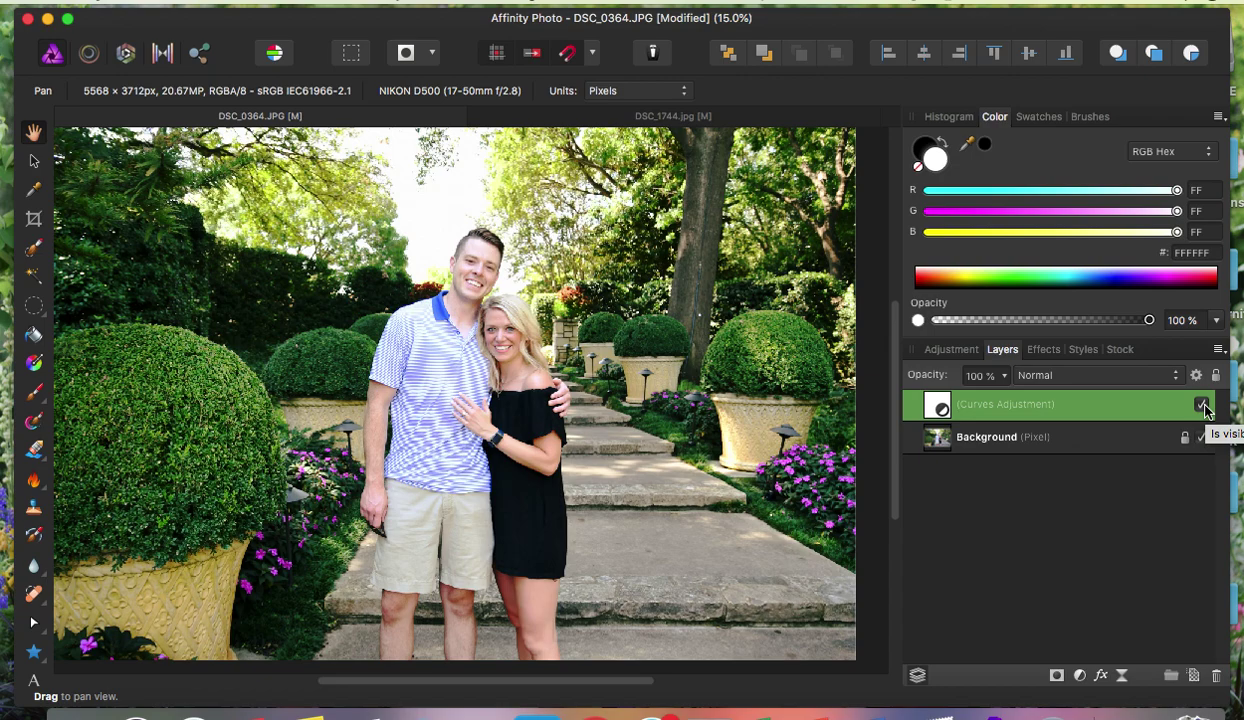
{"action": "left_click", "coordinate": [1202, 405]}
{"action": "left_click", "coordinate": [1202, 405]}
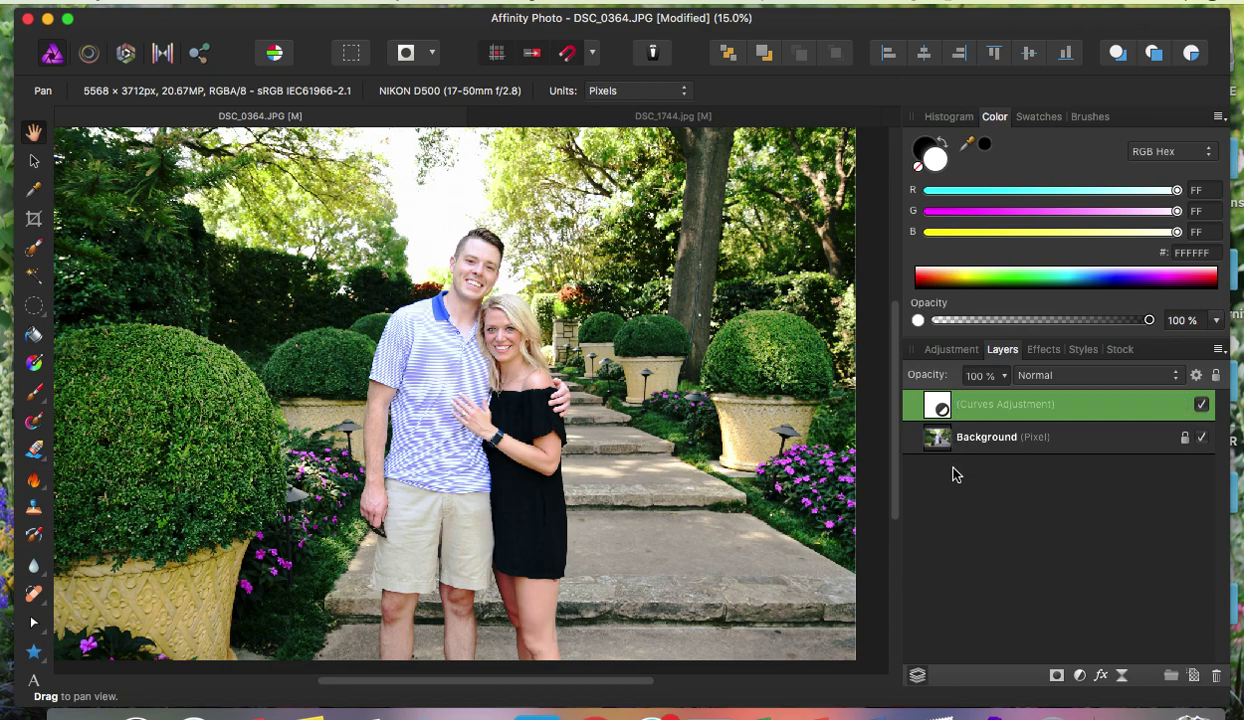
Step: Browse the Curves adjustment presets to find the saved Green preset
{"action": "left_click", "coordinate": [948, 349]}
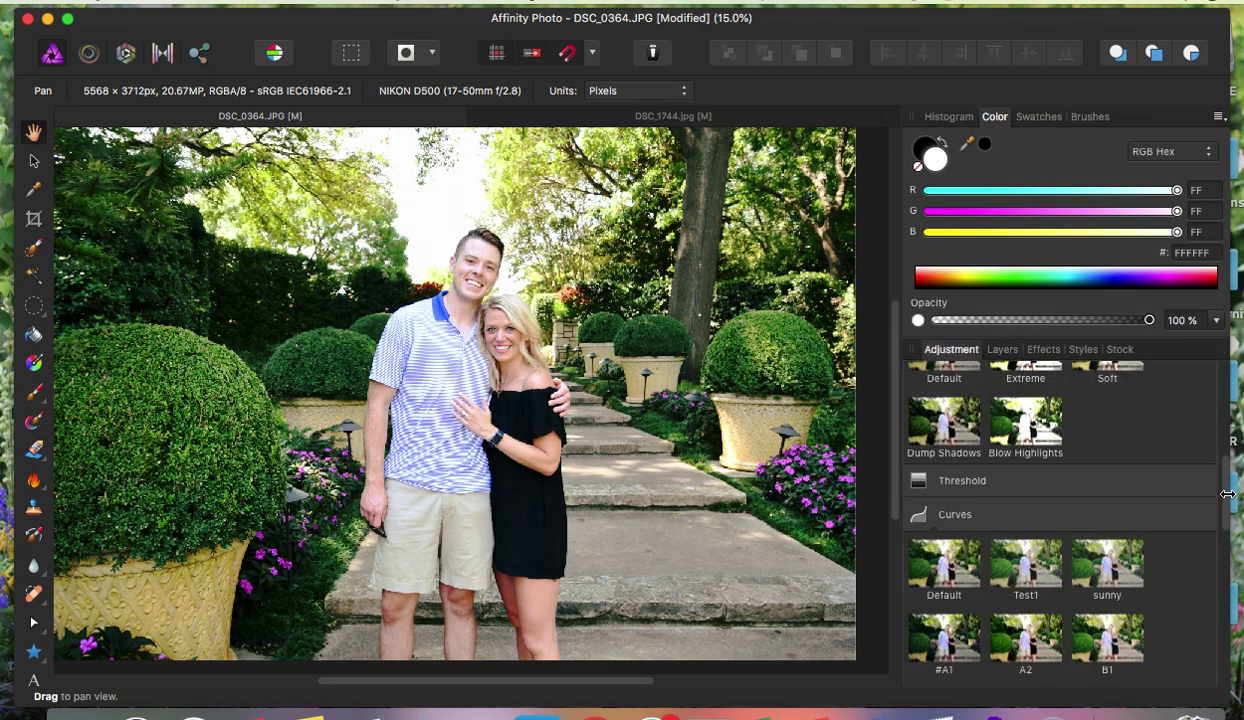
{"action": "scroll", "coordinate": [1222, 515], "scroll_direction": "down", "scroll_amount": 3}
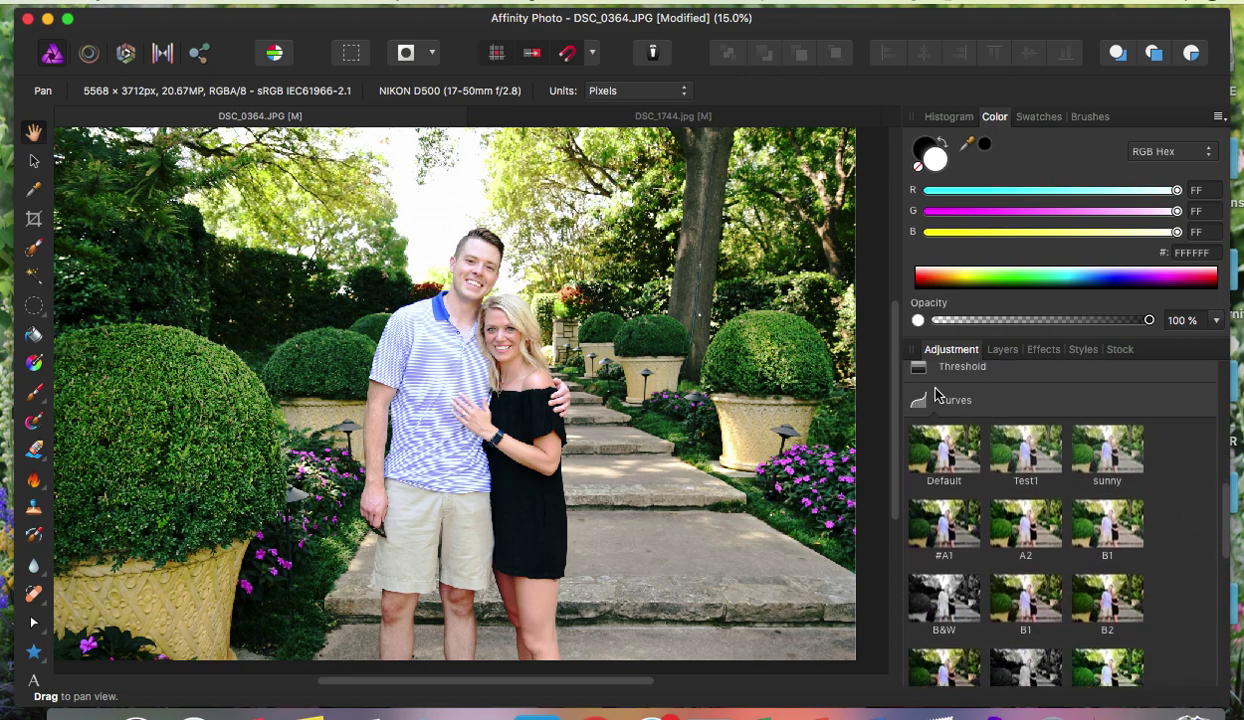
{"action": "scroll", "coordinate": [1228, 547], "scroll_direction": "down", "scroll_amount": 1}
{"action": "scroll", "coordinate": [1228, 547], "scroll_direction": "down", "scroll_amount": 3}
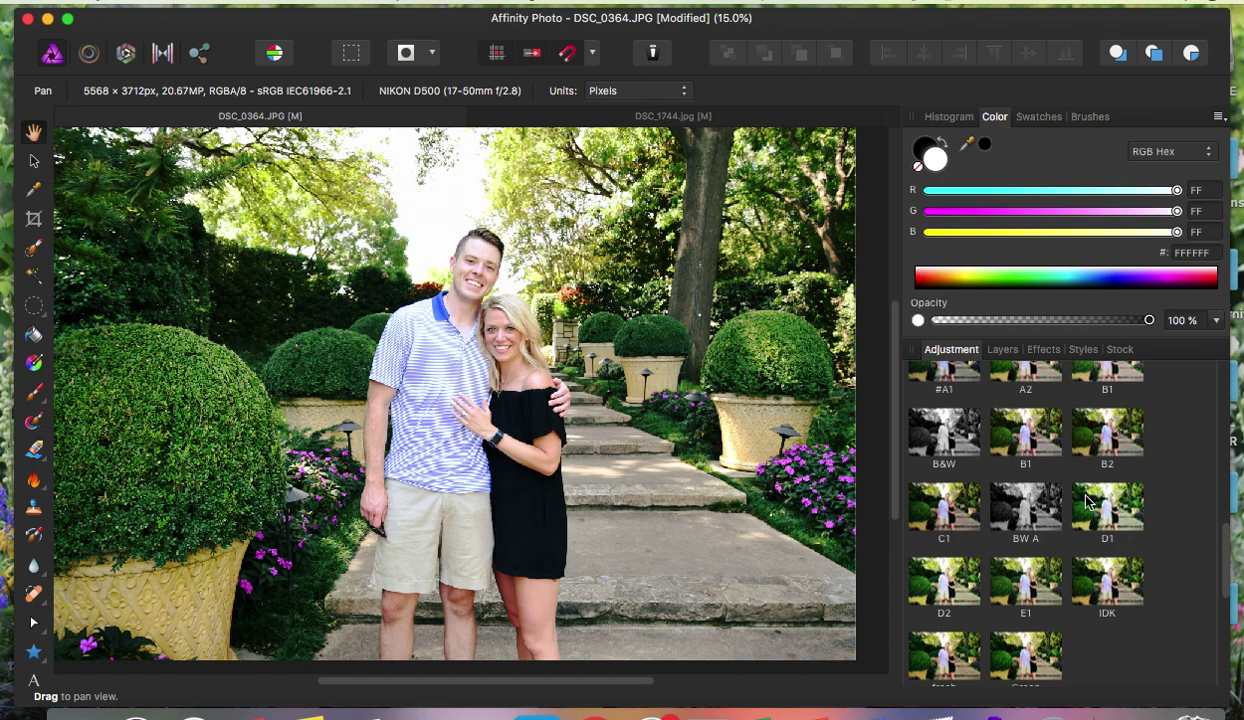
Step: Switch to the DSC_1744.jpg photo, apply the Green Curves preset to it and close the Curves dialog
{"action": "scroll", "coordinate": [1224, 577], "scroll_direction": "down", "scroll_amount": 1}
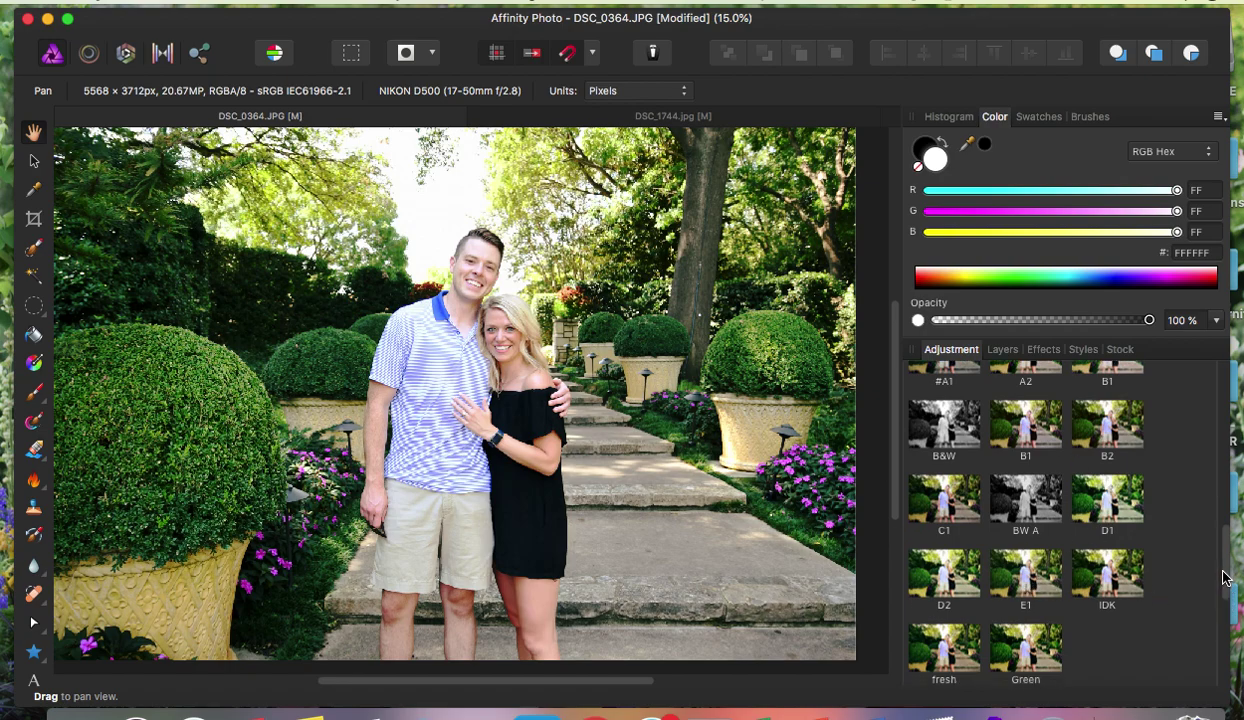
{"action": "scroll", "coordinate": [1224, 577], "scroll_direction": "down", "scroll_amount": 1}
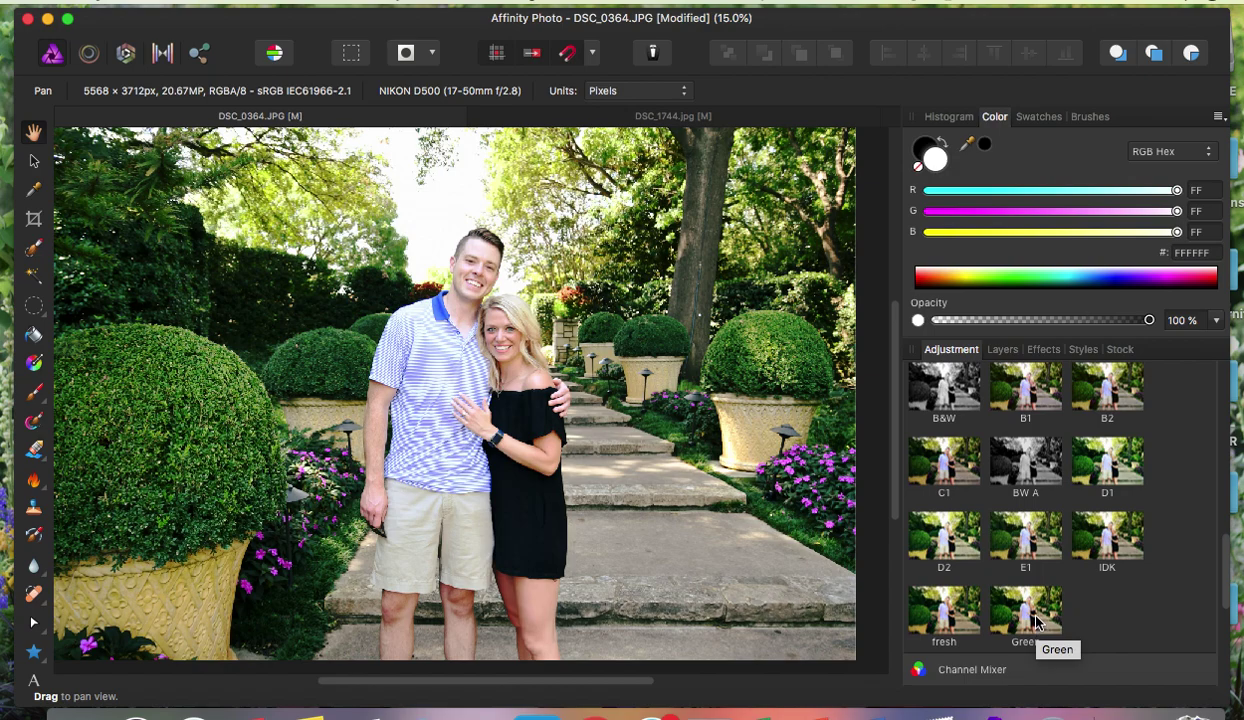
{"action": "left_click", "coordinate": [557, 122]}
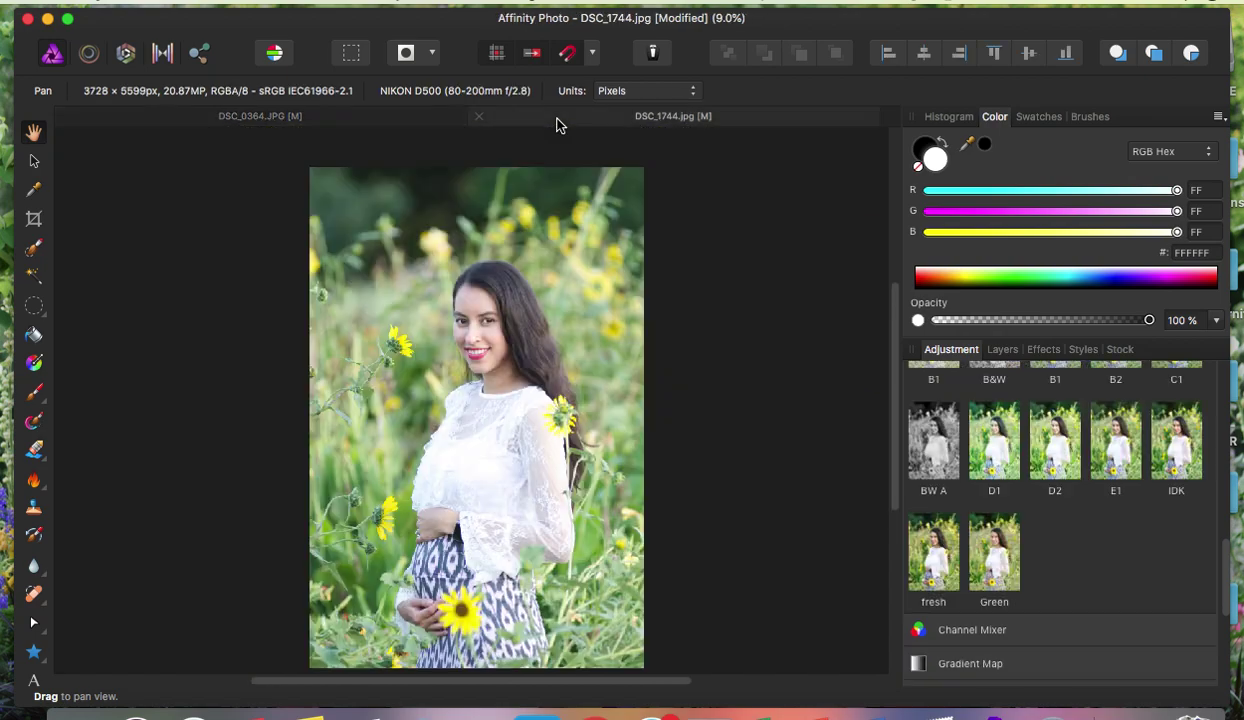
{"action": "left_click_drag", "start_coordinate": [1224, 576], "coordinate": [1219, 507]}
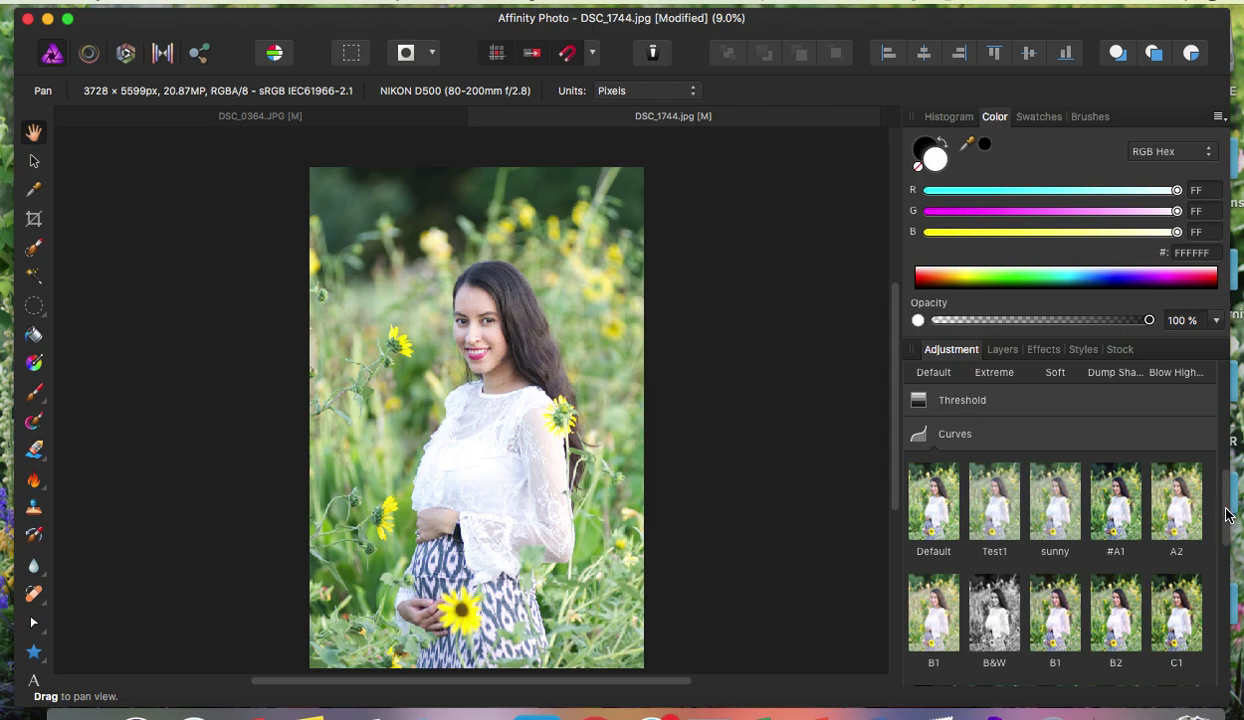
{"action": "scroll", "coordinate": [1209, 508], "scroll_direction": "down", "scroll_amount": 5}
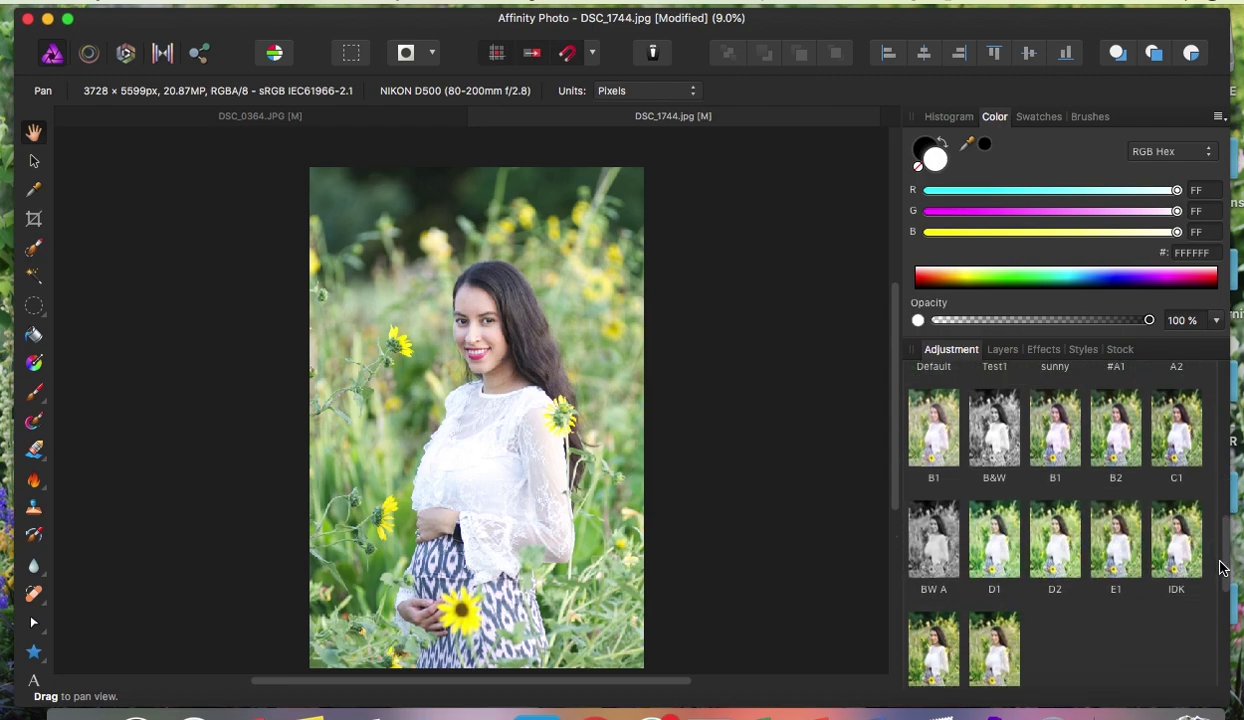
{"action": "scroll", "coordinate": [1222, 575], "scroll_direction": "down", "scroll_amount": 1}
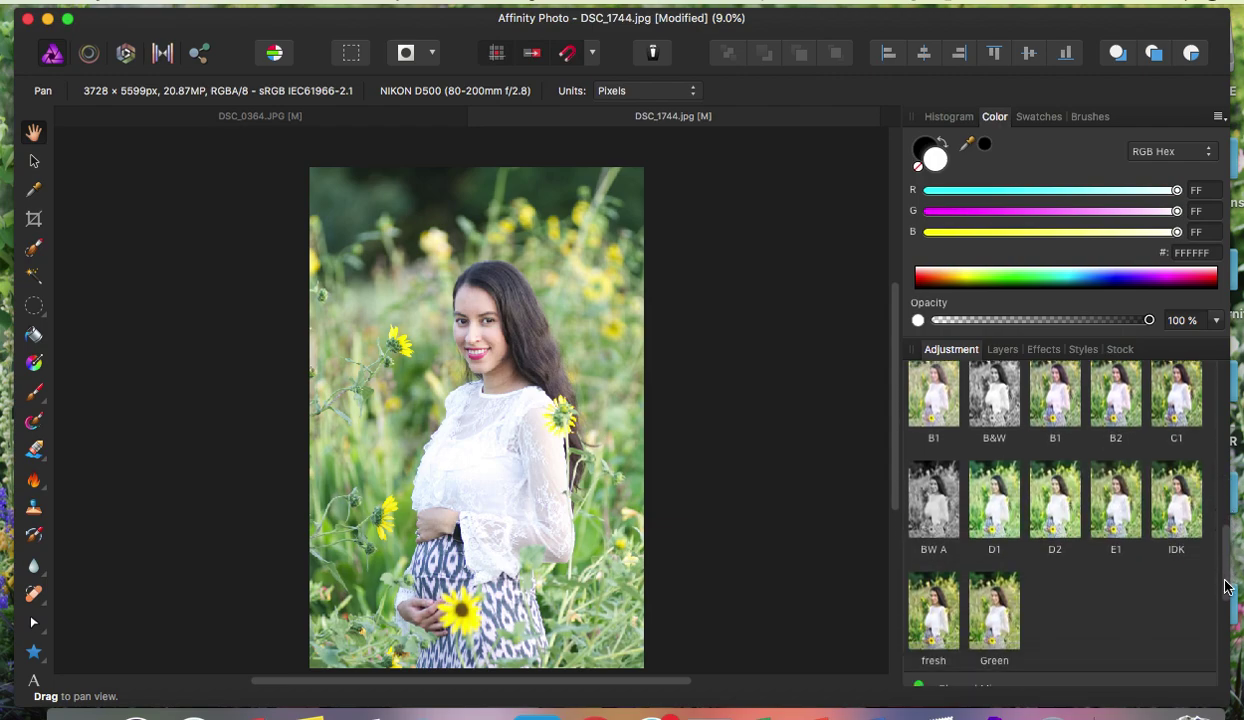
{"action": "left_click", "coordinate": [985, 616]}
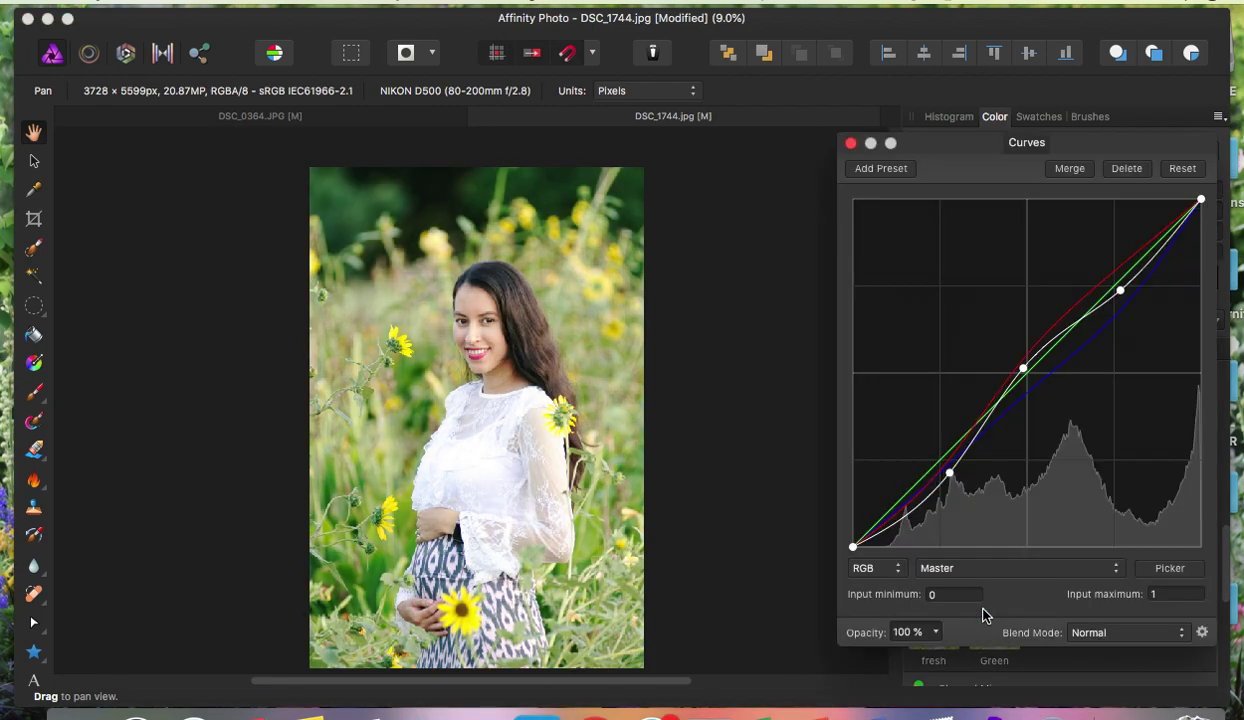
{"action": "left_click", "coordinate": [851, 144]}
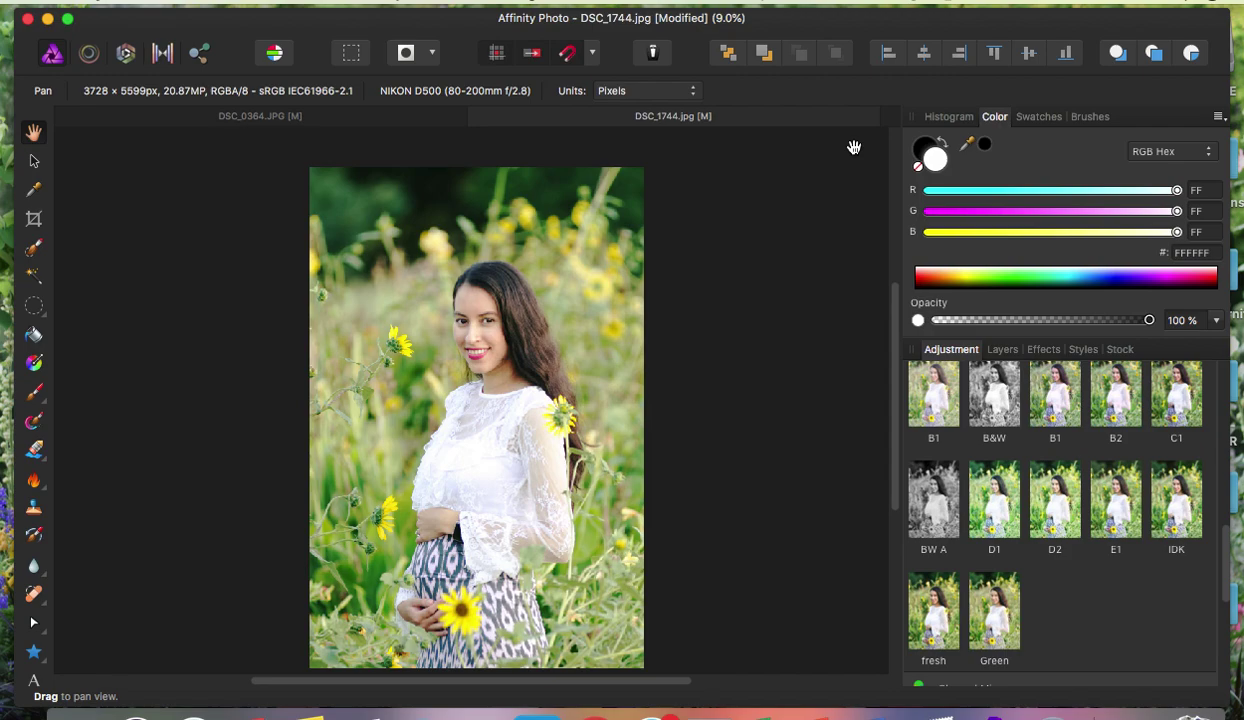
Step: Reopen the Curves Adjustment layer's settings, raise the Master shadow point slightly, move the midtone point further above the diagonal and close the dialog
{"action": "left_click", "coordinate": [990, 350]}
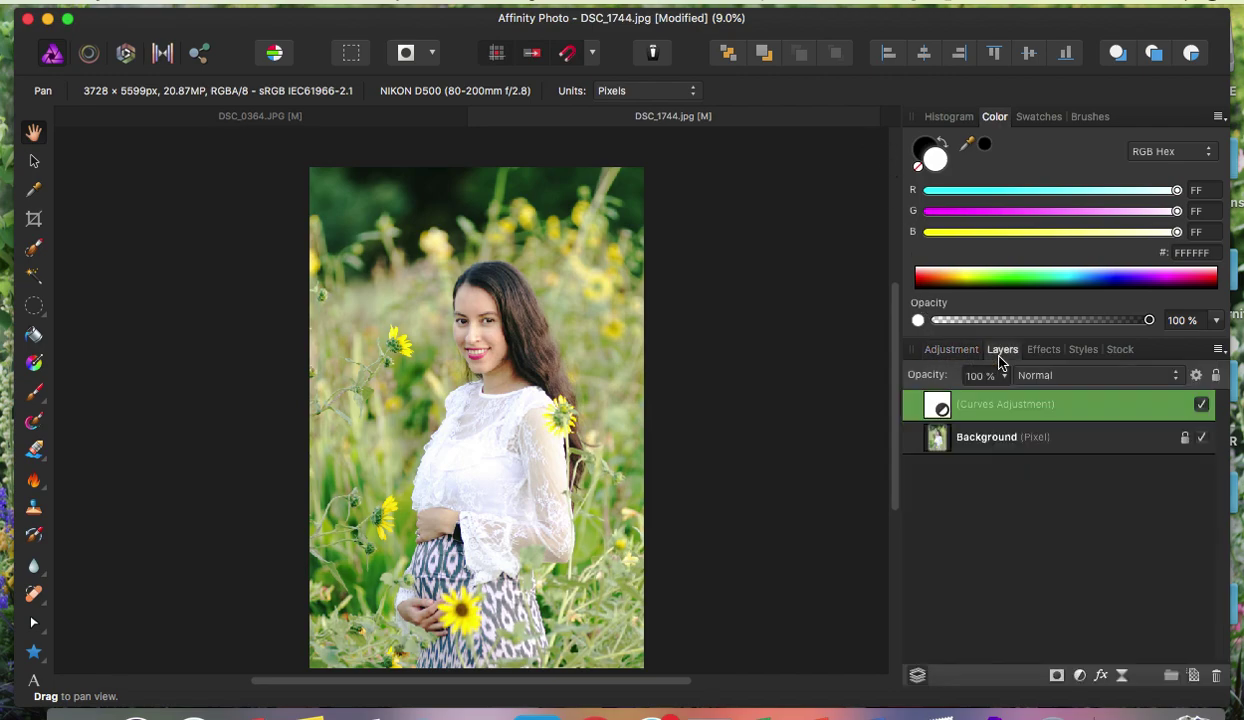
{"action": "double_click", "coordinate": [937, 407]}
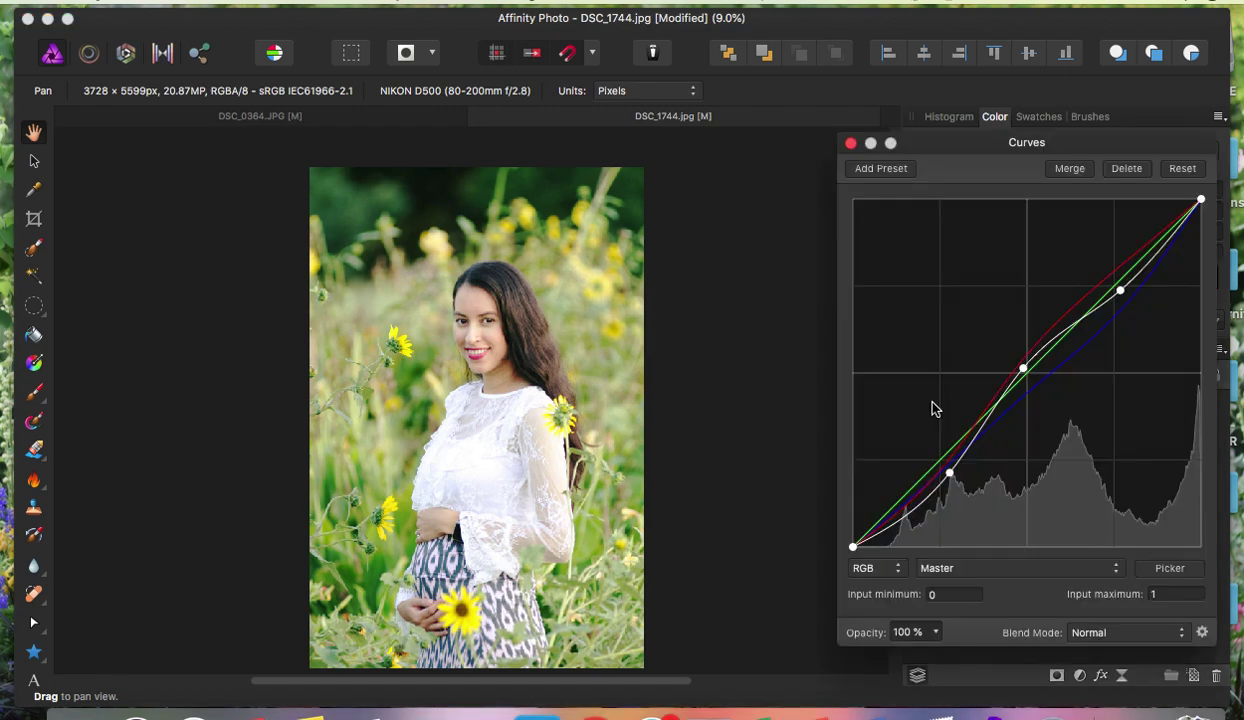
{"action": "mouse_move", "coordinate": [950, 472]}
{"action": "left_mouse_down"}
{"action": "mouse_move", "coordinate": [953, 485]}
{"action": "mouse_move", "coordinate": [947, 470]}
{"action": "left_mouse_up"}
{"action": "mouse_move", "coordinate": [1023, 368]}
{"action": "left_mouse_down"}
{"action": "mouse_move", "coordinate": [1030, 384]}
{"action": "mouse_move", "coordinate": [1019, 356]}
{"action": "mouse_move", "coordinate": [1024, 378]}
{"action": "left_mouse_up"}
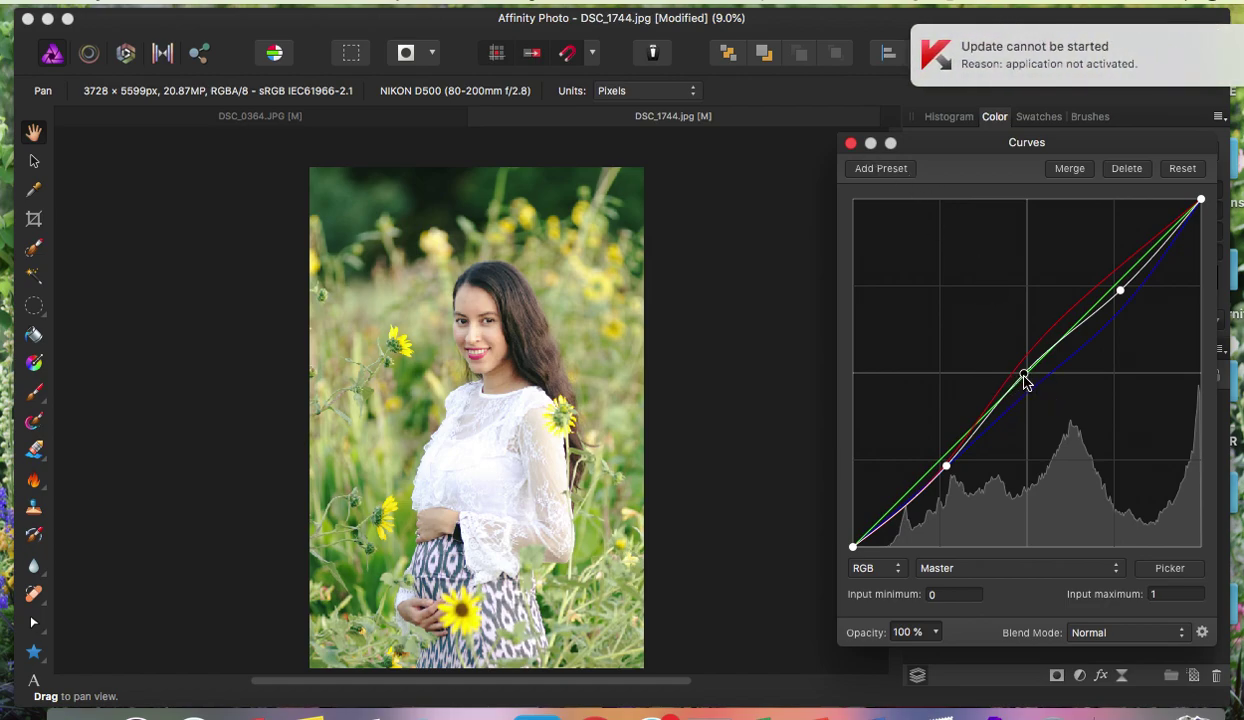
{"action": "mouse_move", "coordinate": [1025, 378]}
{"action": "left_mouse_down"}
{"action": "mouse_move", "coordinate": [1033, 389]}
{"action": "mouse_move", "coordinate": [1019, 363]}
{"action": "left_mouse_up"}
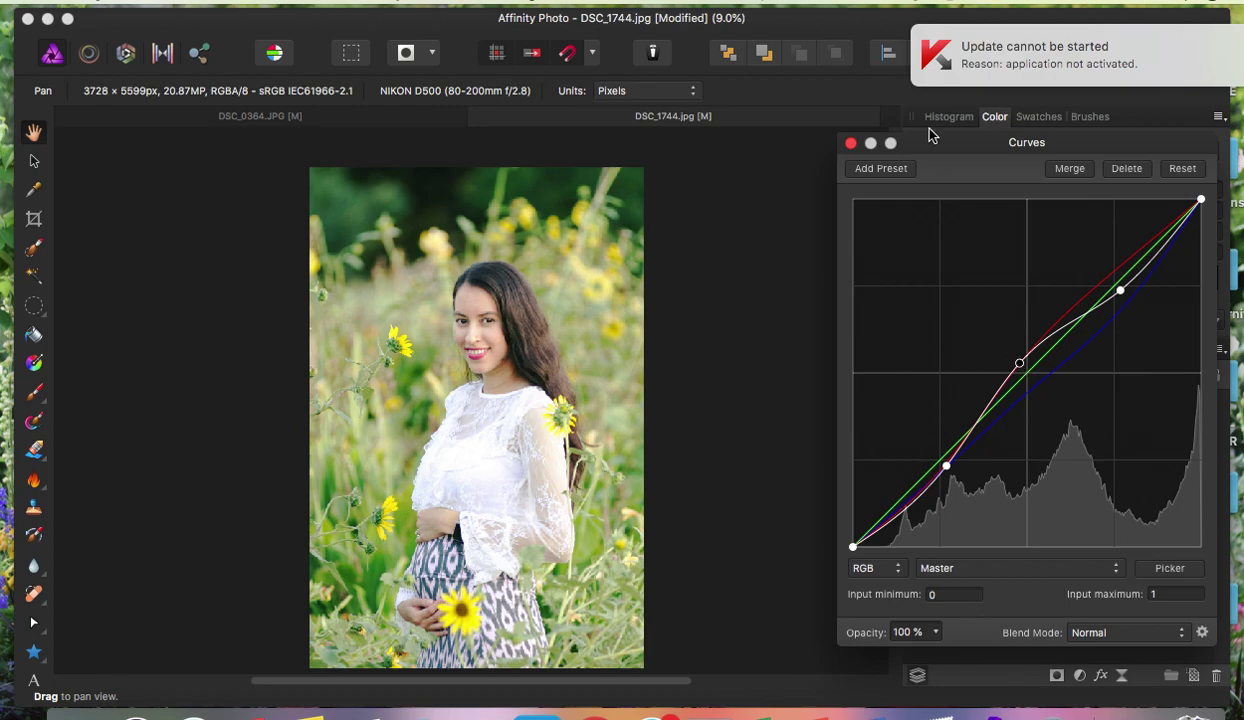
{"action": "left_click", "coordinate": [851, 143]}
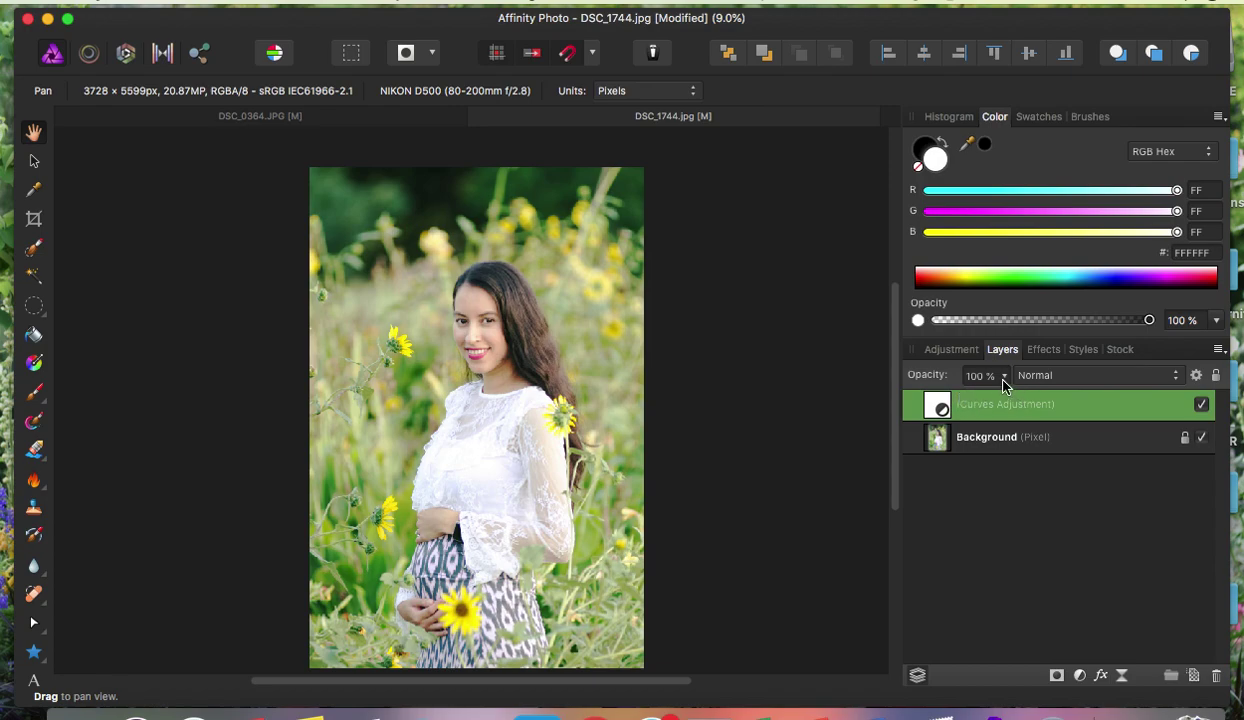
Step: Sweep the Curves Adjustment layer's opacity down to 0% and back up to full to preview the effect's strength, and deselect the layer
{"action": "left_click", "coordinate": [1003, 383]}
{"action": "left_click_drag", "start_coordinate": [1005, 410], "coordinate": [940, 401]}
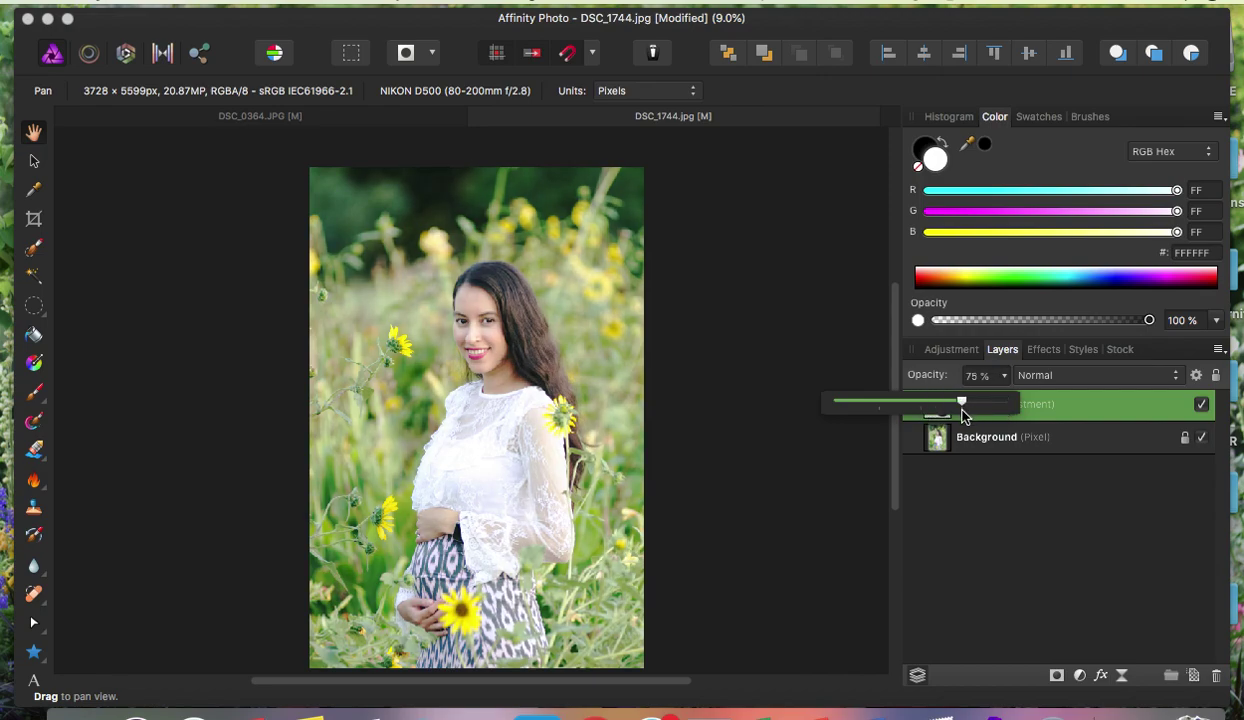
{"action": "left_click_drag", "start_coordinate": [962, 415], "coordinate": [780, 422]}
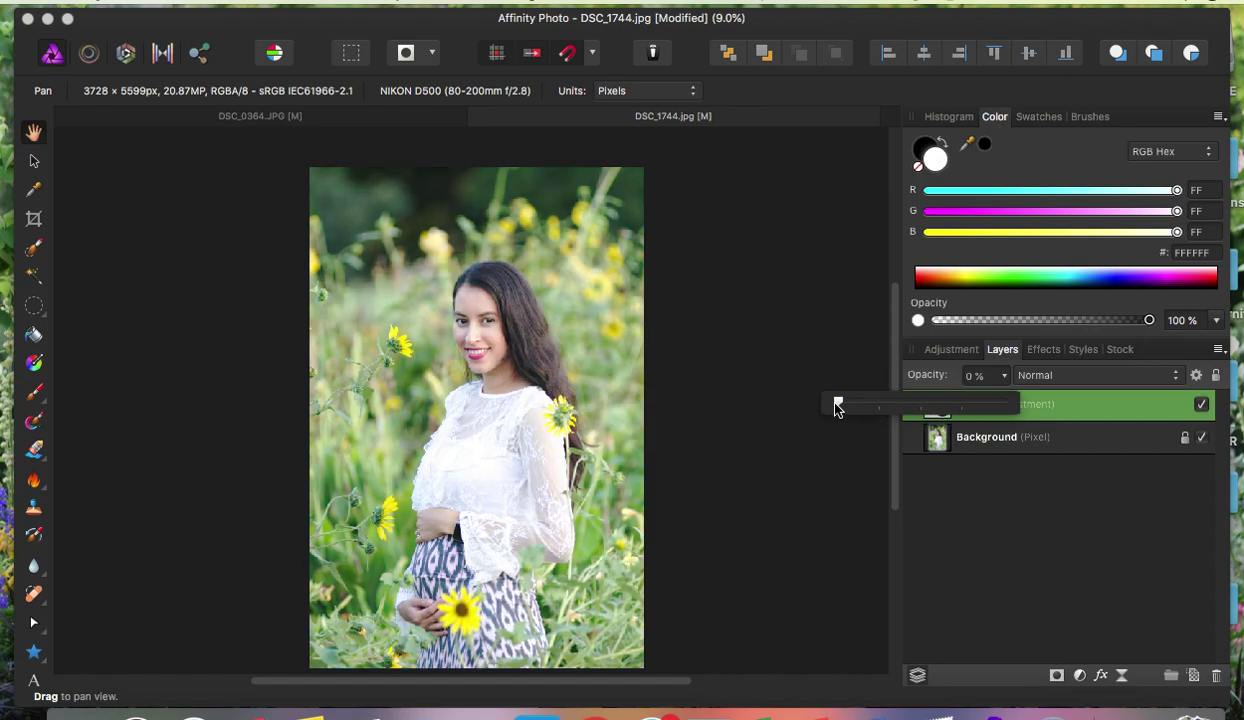
{"action": "left_click_drag", "start_coordinate": [836, 410], "coordinate": [997, 409]}
{"action": "left_click", "coordinate": [1040, 488]}
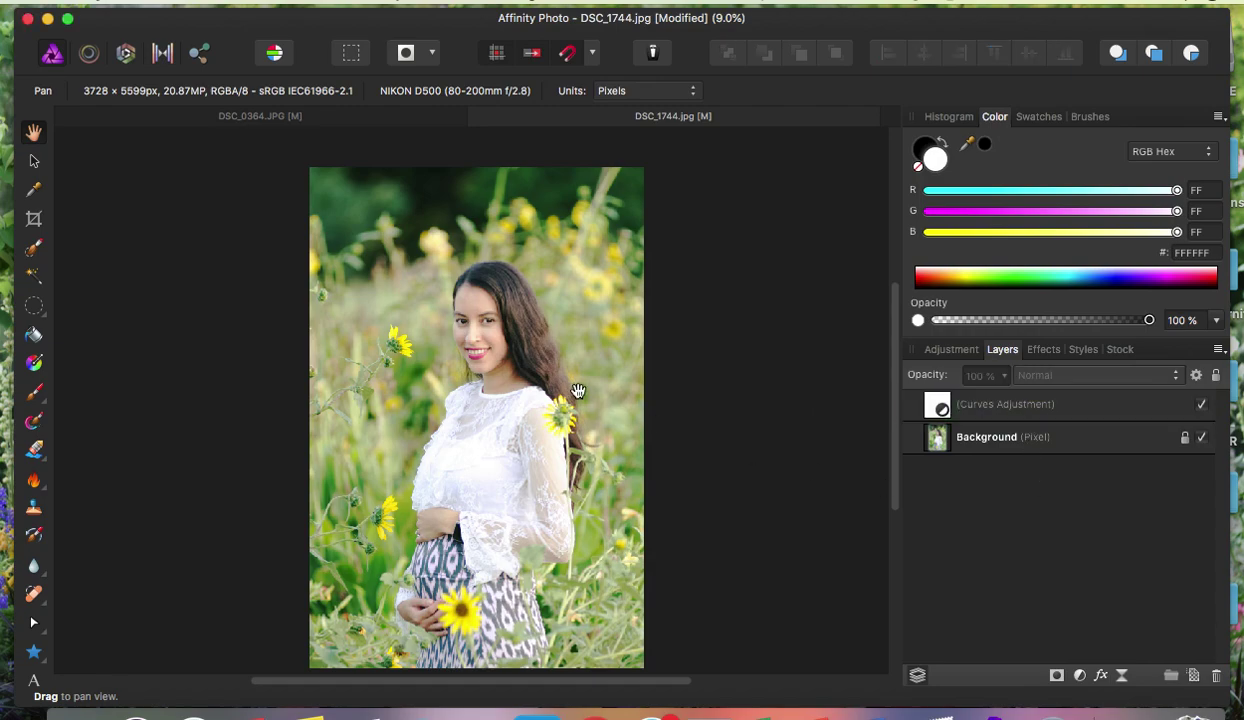